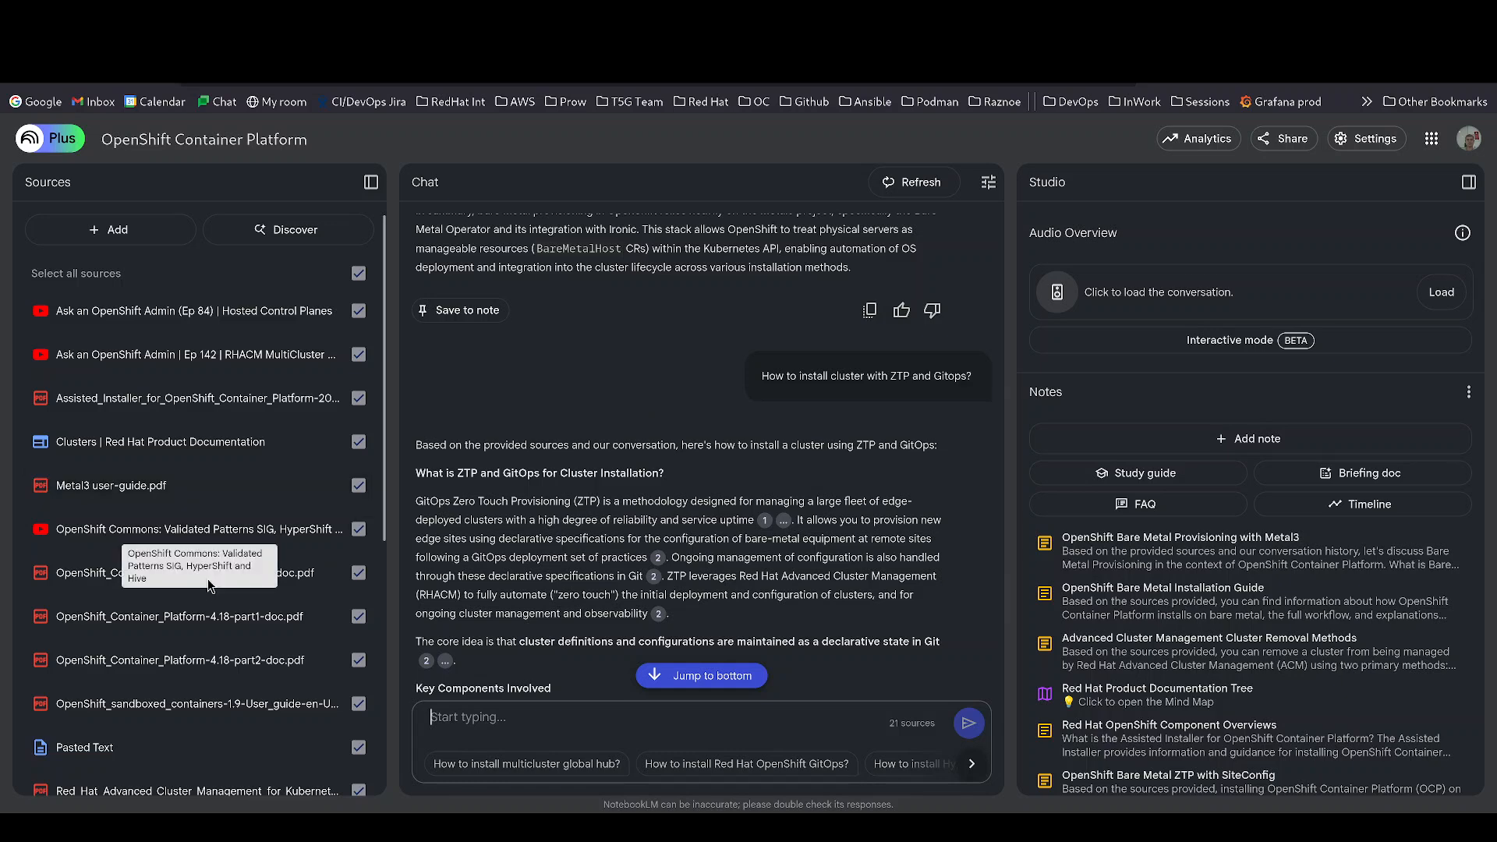
- Open Discover sources from the Add sources dialog and focus its topic description box
scroll(195, 654, down, 4)
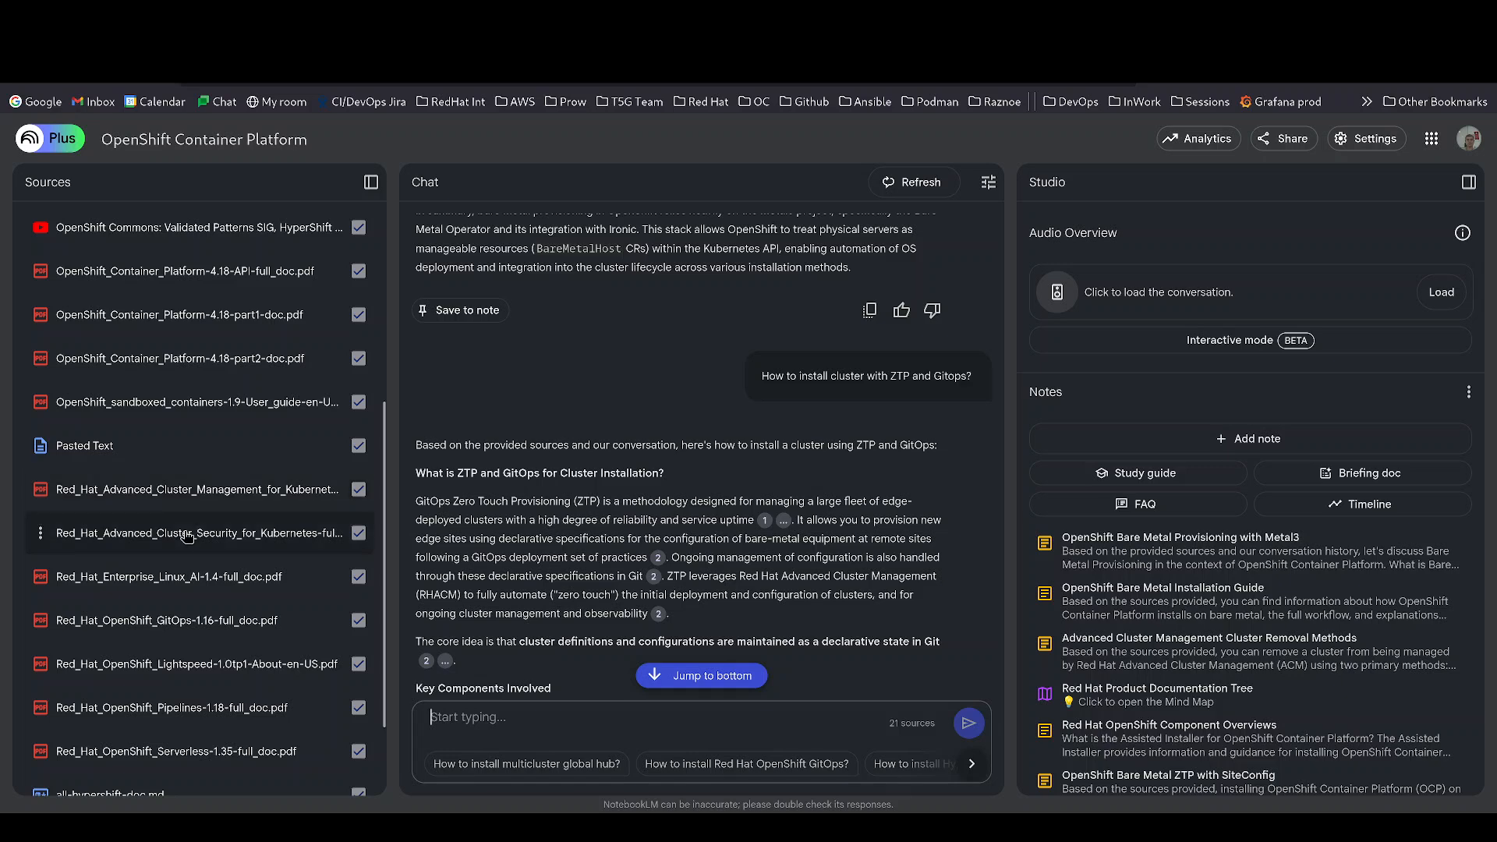
scroll(187, 537, down, 1)
scroll(186, 538, down, 1)
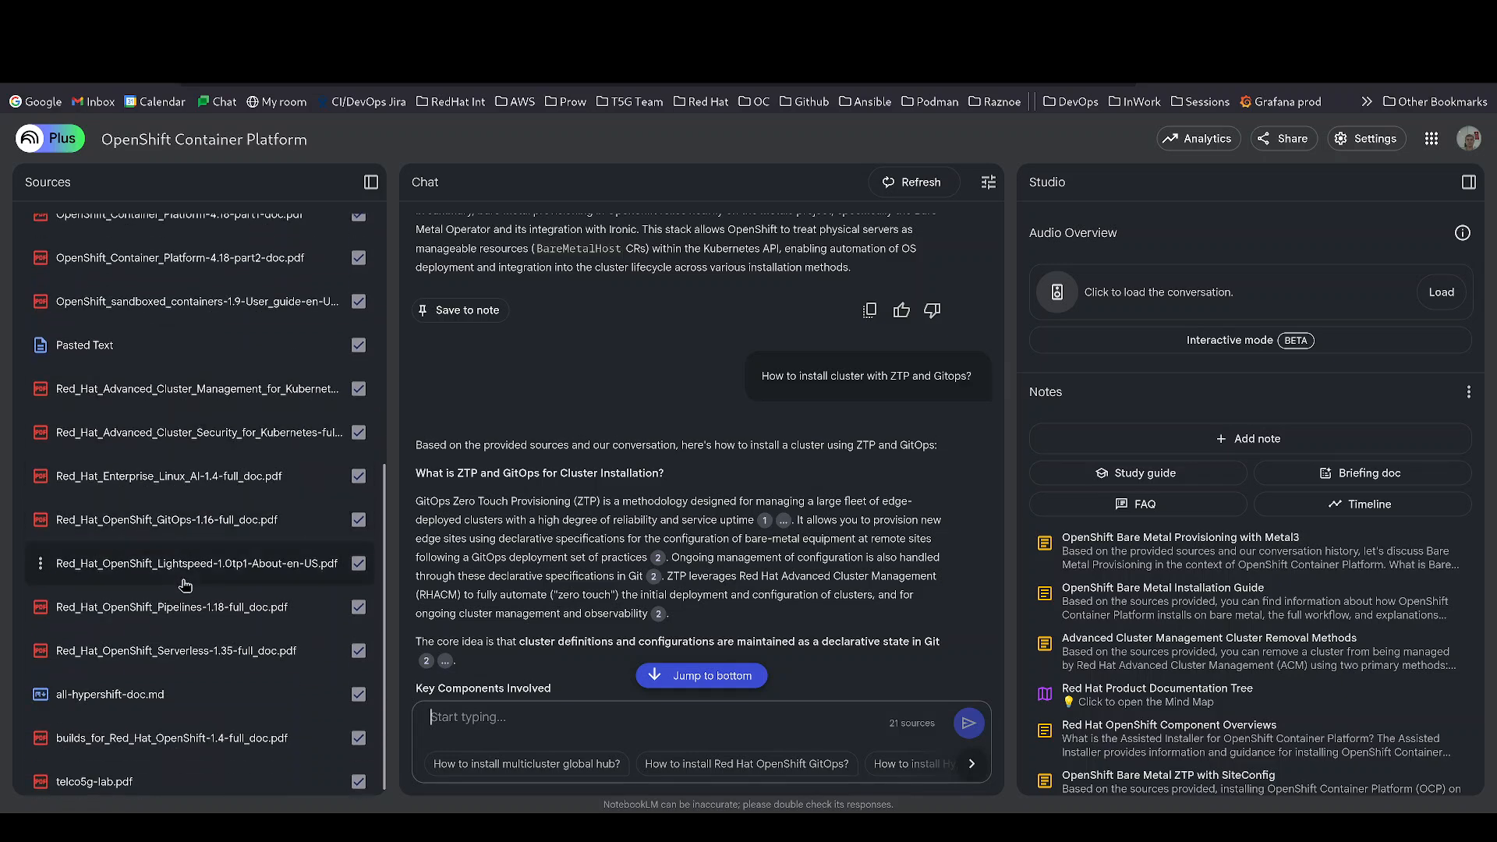
scroll(184, 585, up, 3)
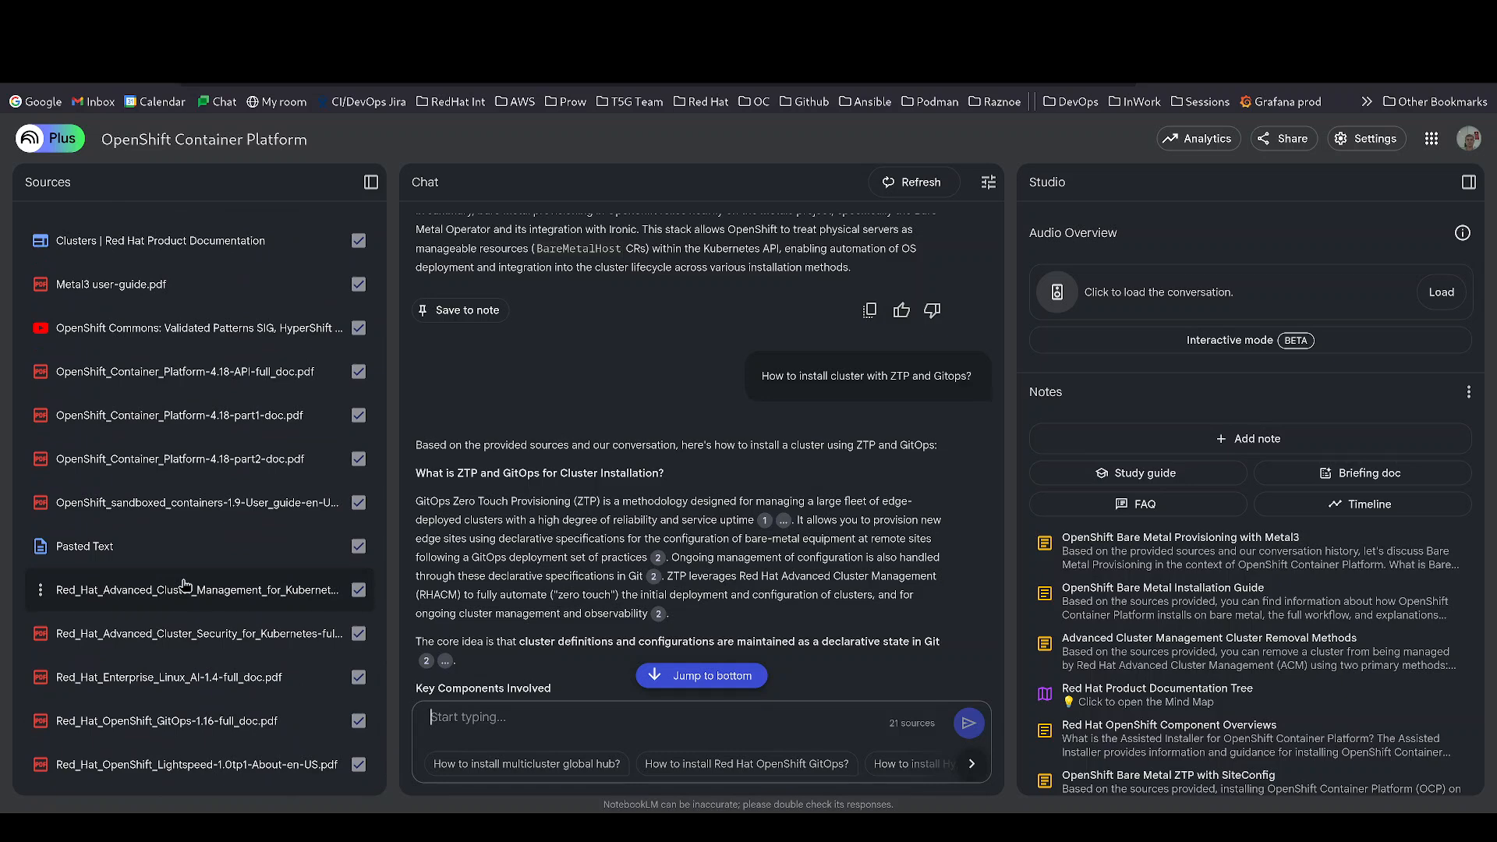
scroll(184, 577, up, 3)
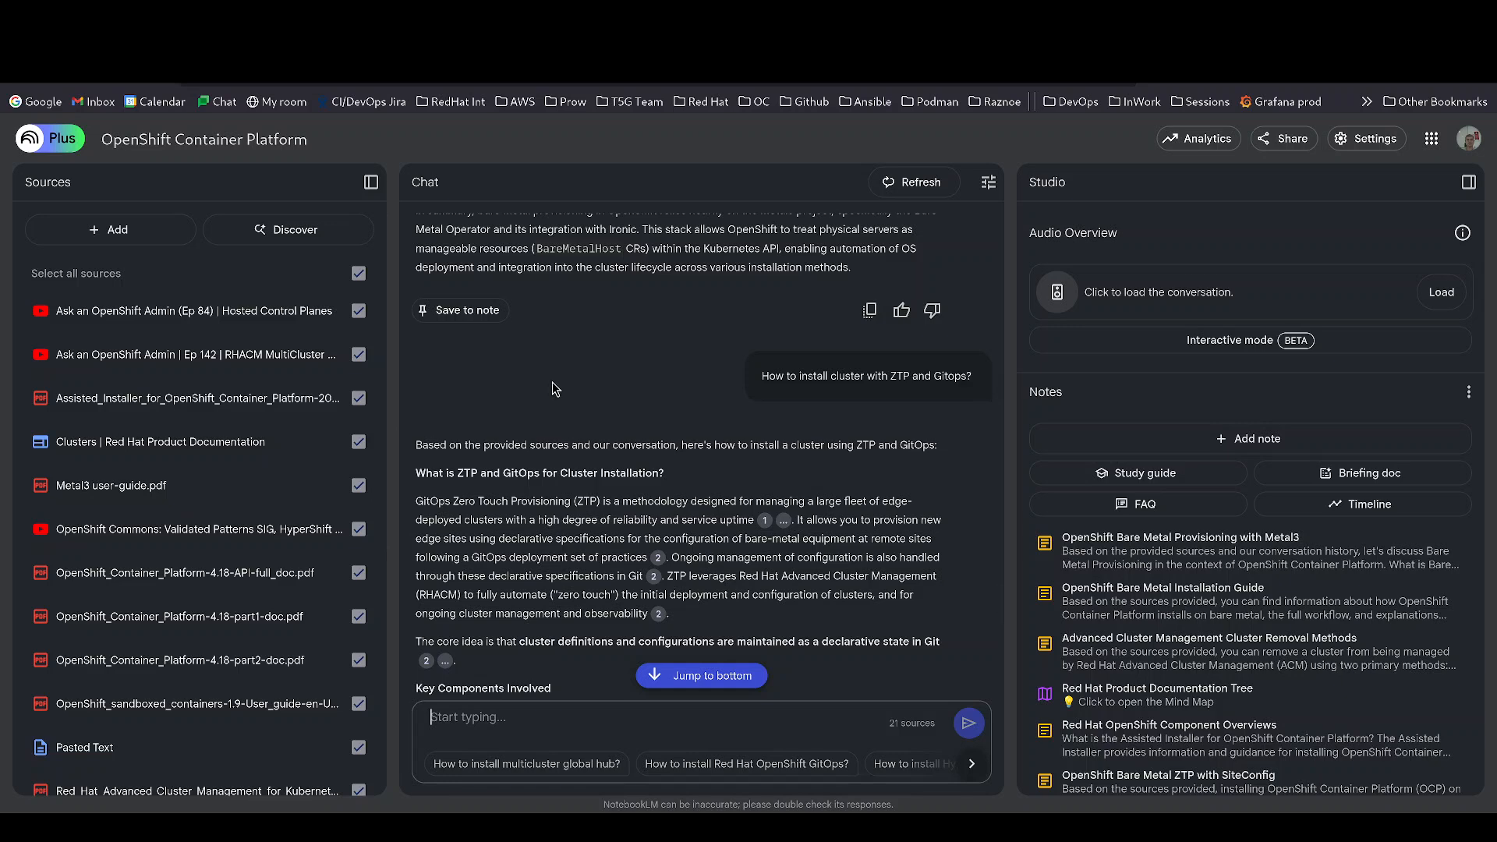
click(110, 231)
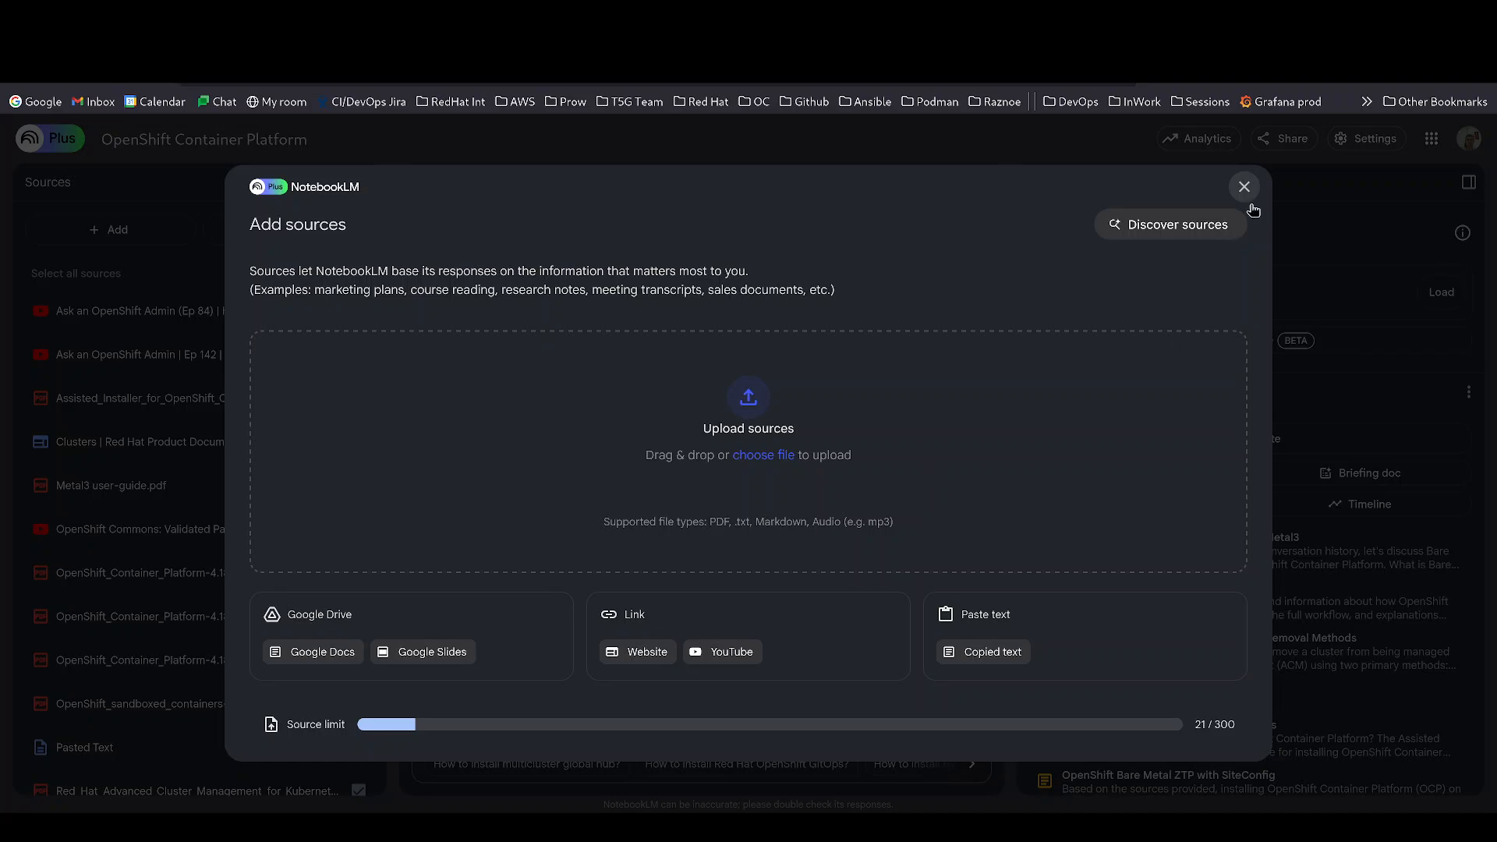
click(1140, 234)
click(750, 481)
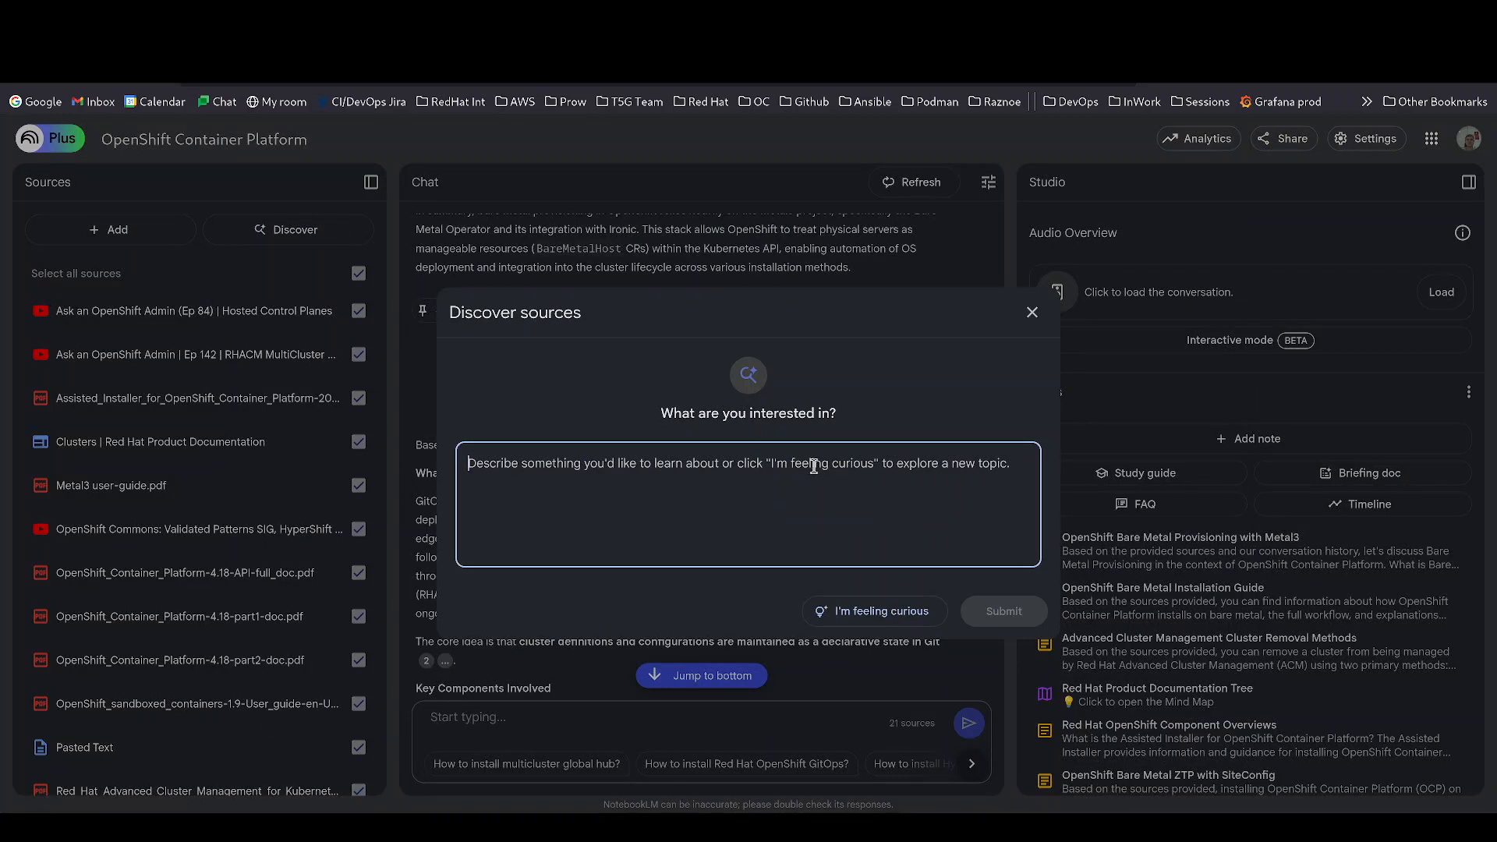
- Dismiss the Discover sources dialog without searching, keeping the notebook at 21 sources
click(1031, 312)
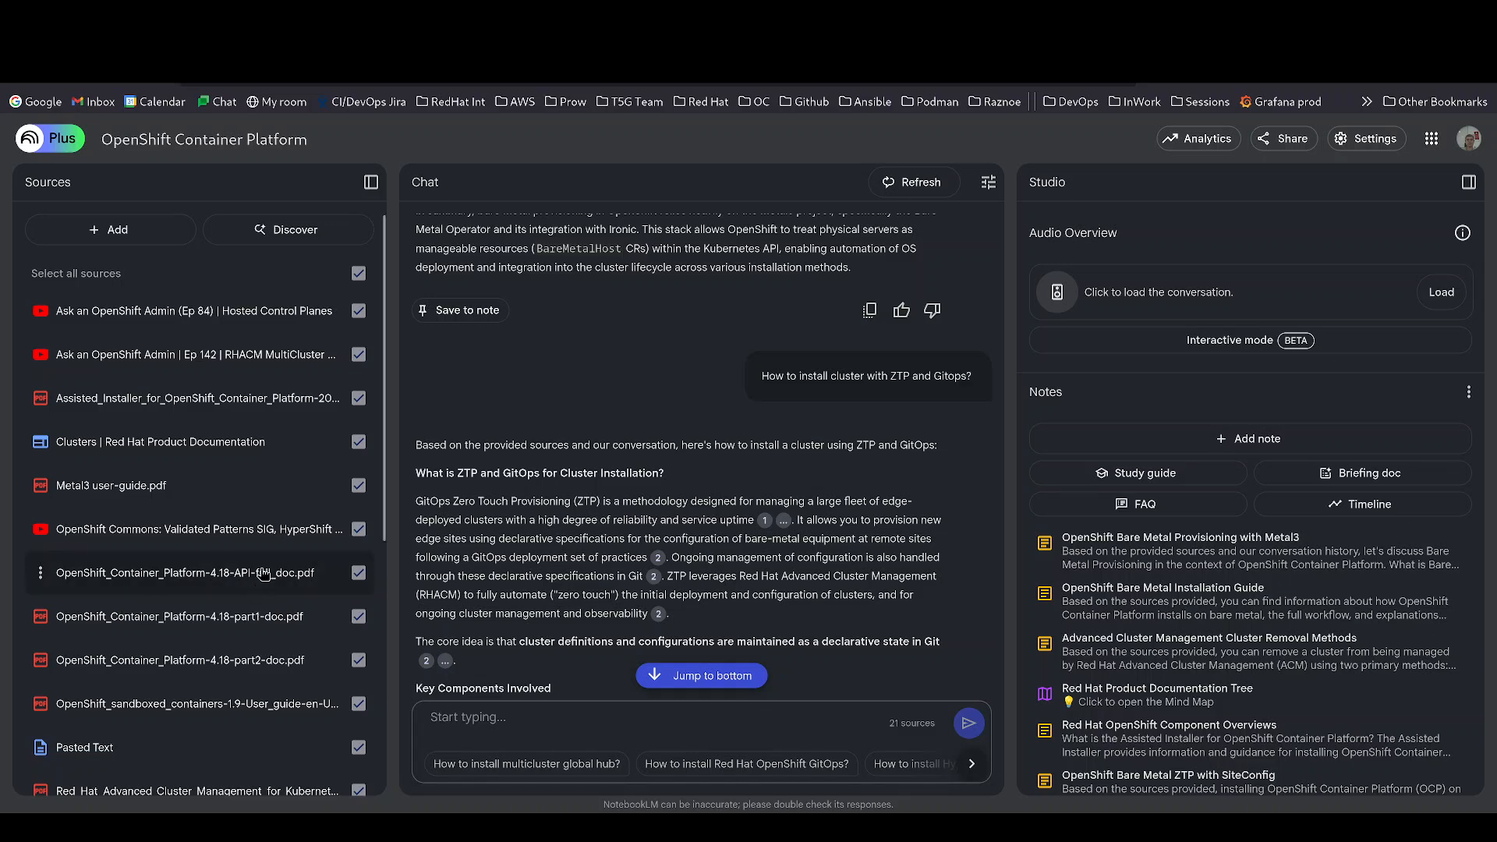
scroll(273, 656, down, 3)
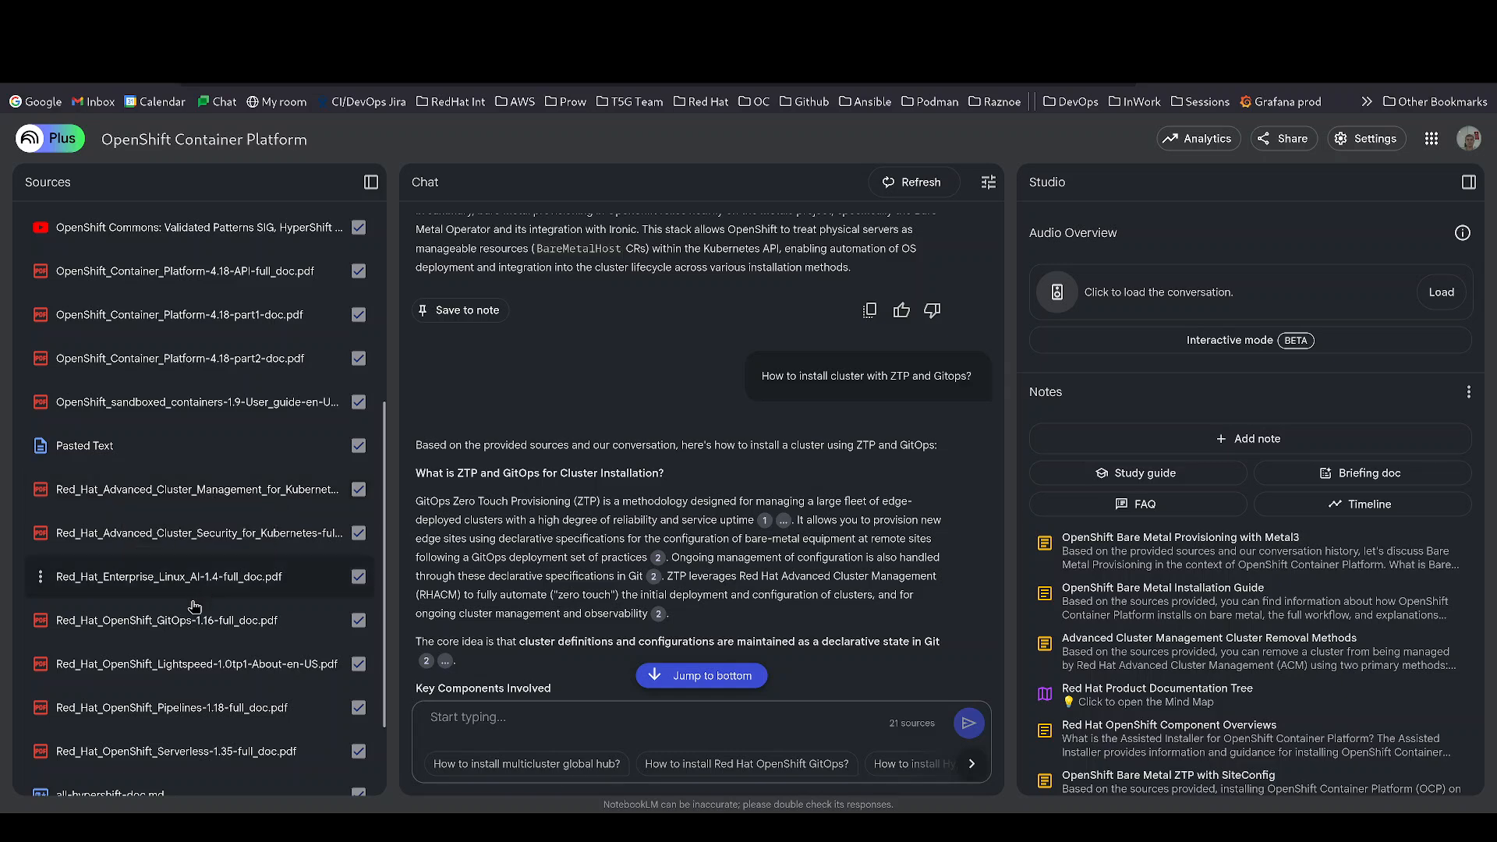
scroll(170, 686, down, 2)
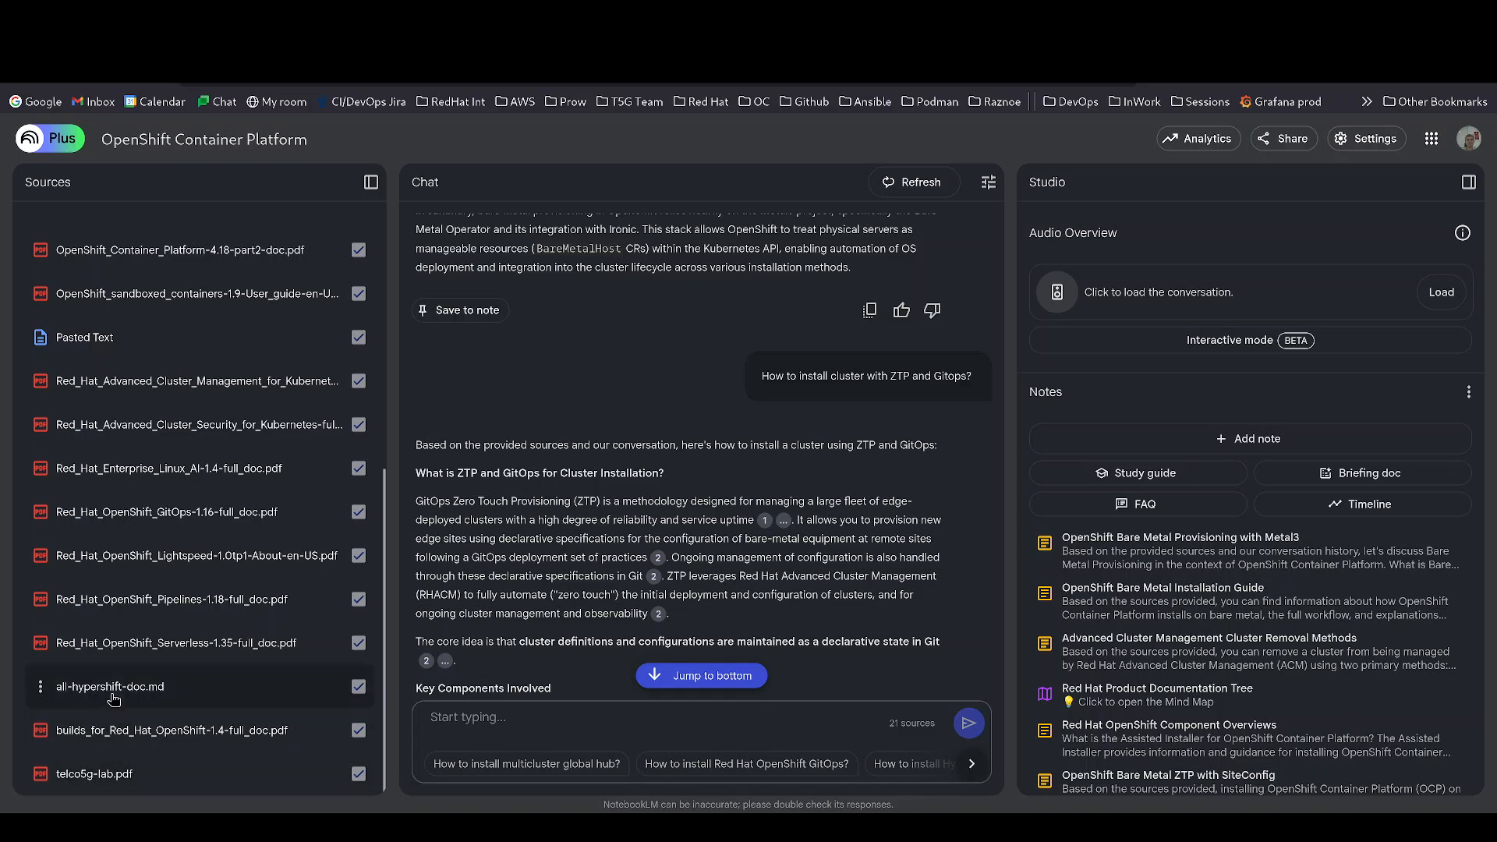
scroll(132, 686, up, 3)
scroll(183, 616, up, 2)
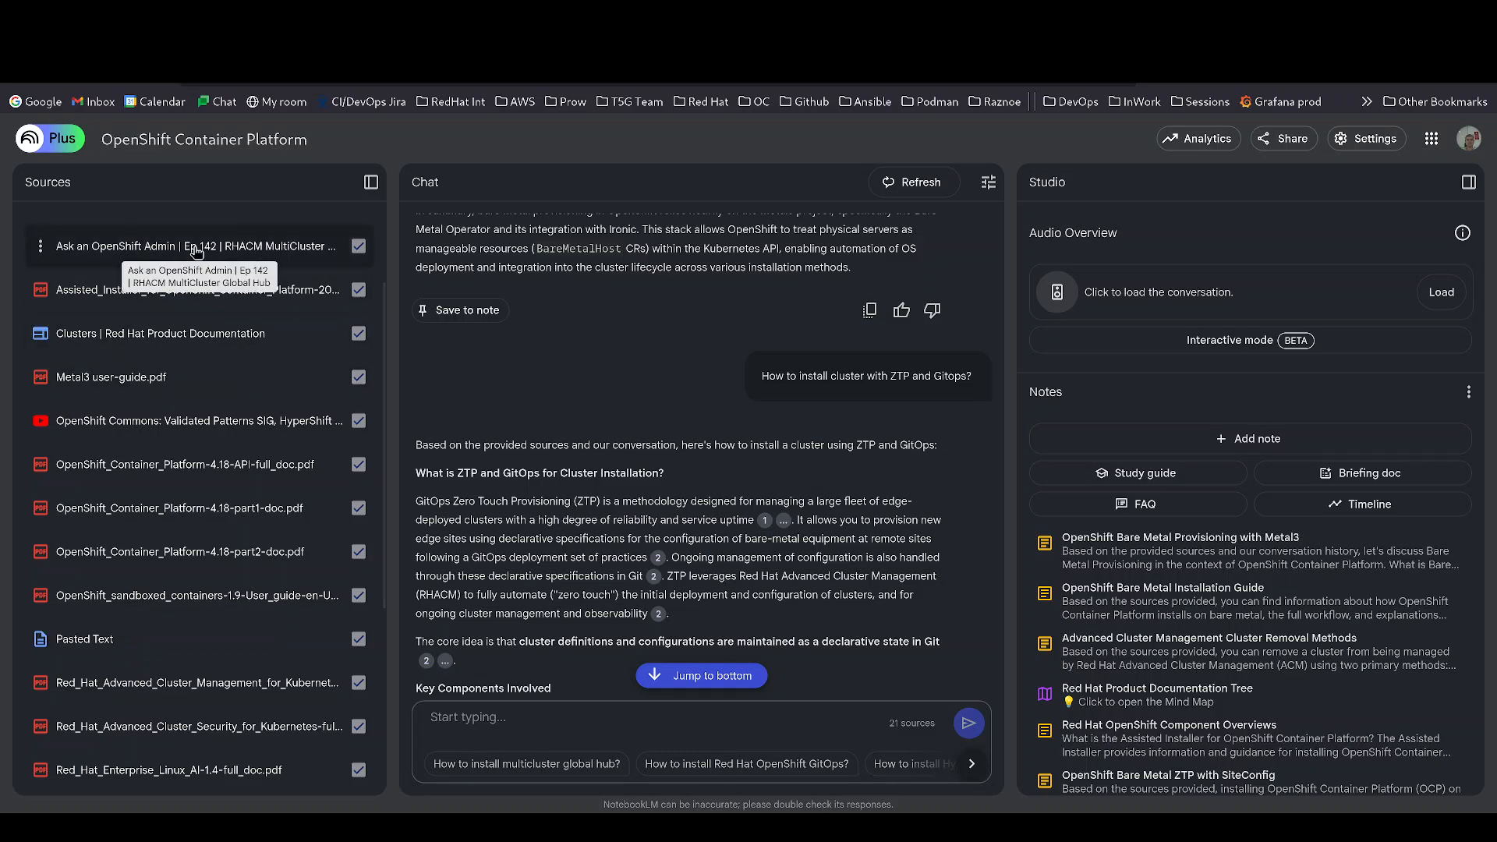
scroll(187, 265, up, 2)
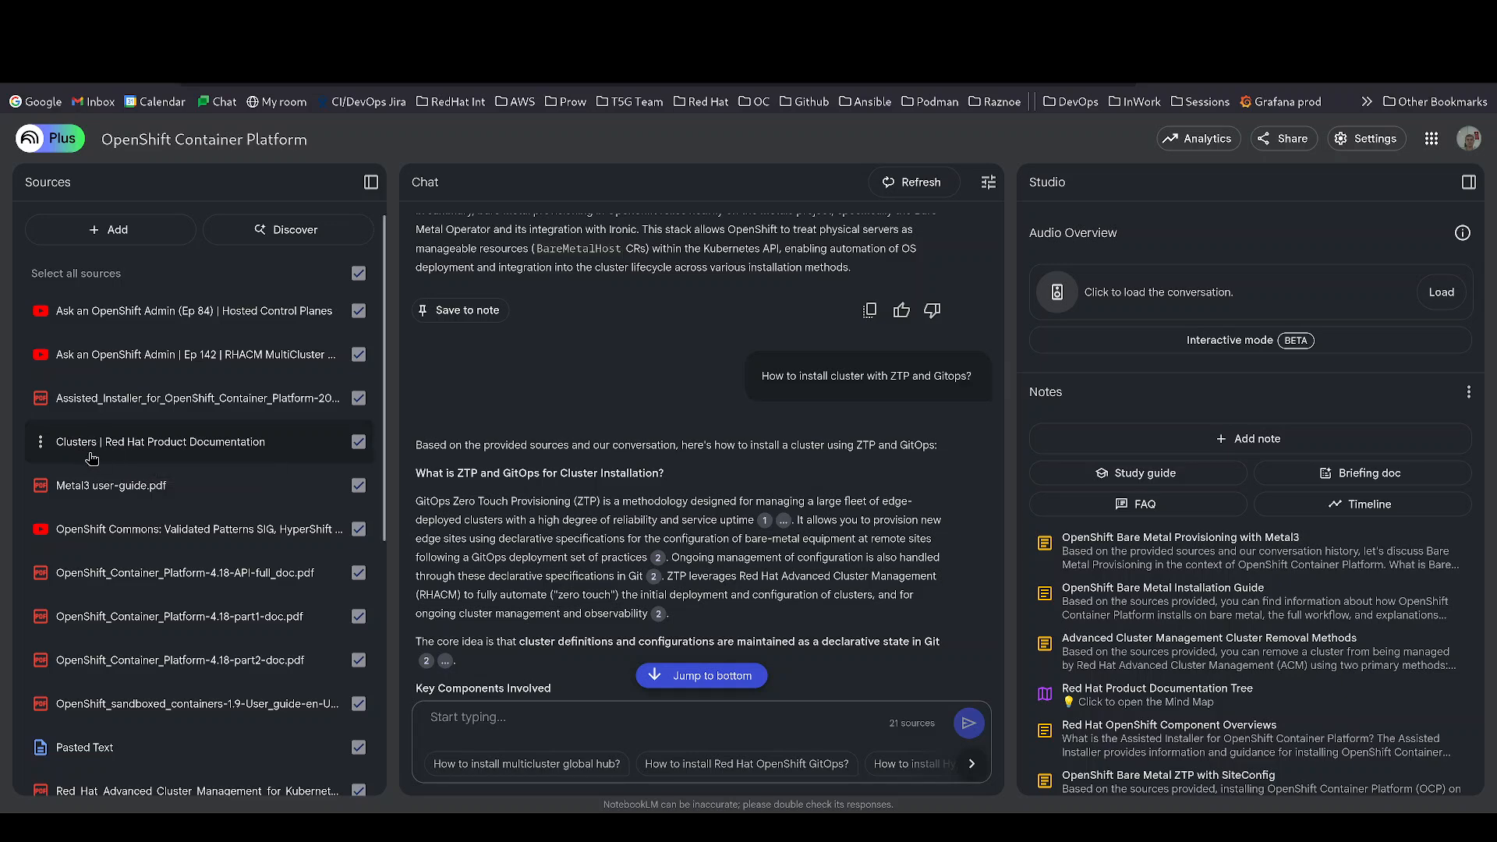
scroll(259, 532, down, 5)
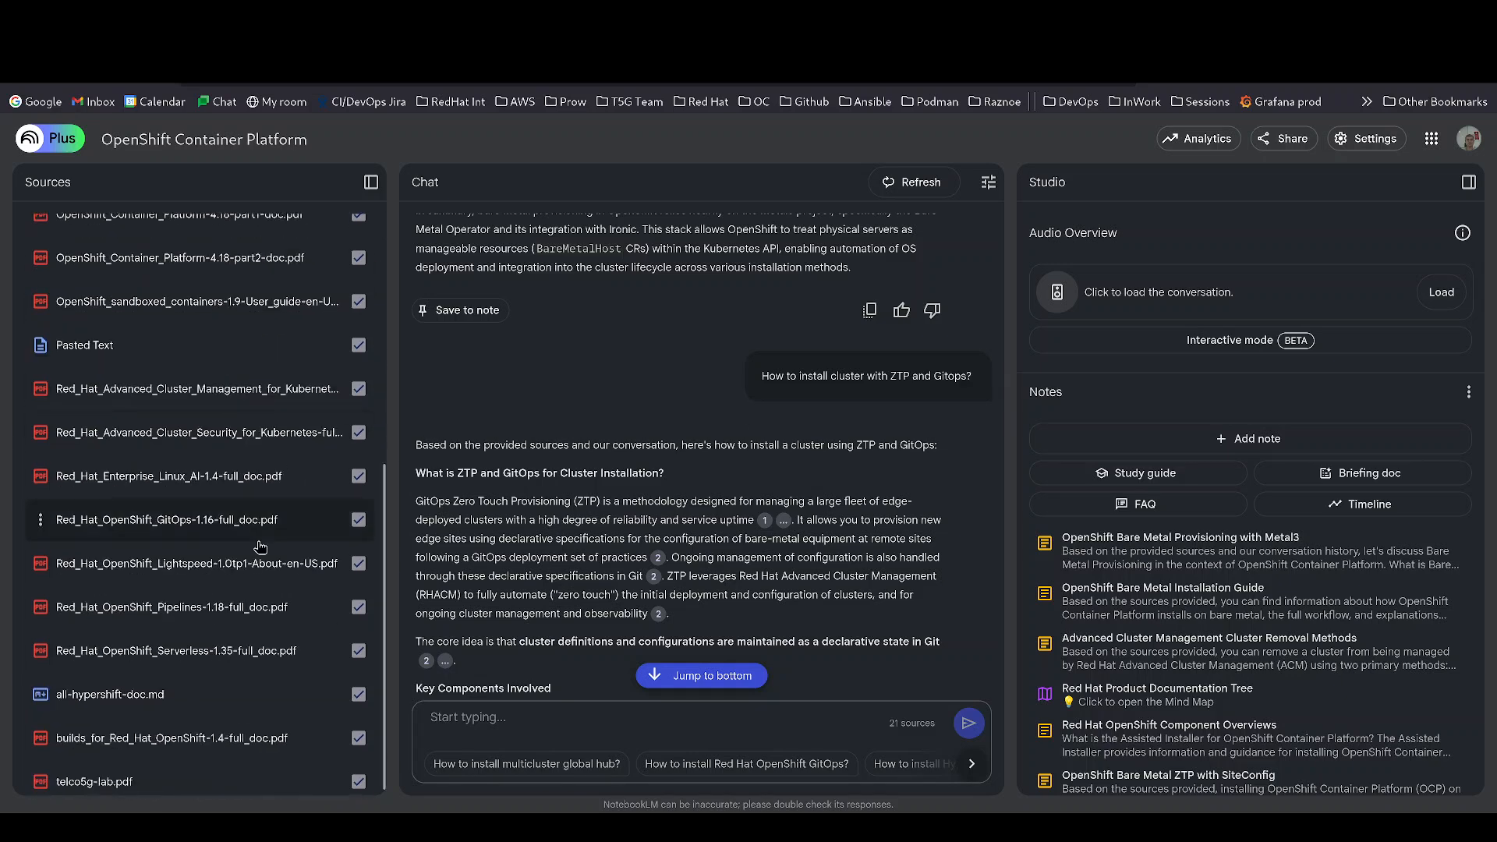
scroll(304, 341, up, 3)
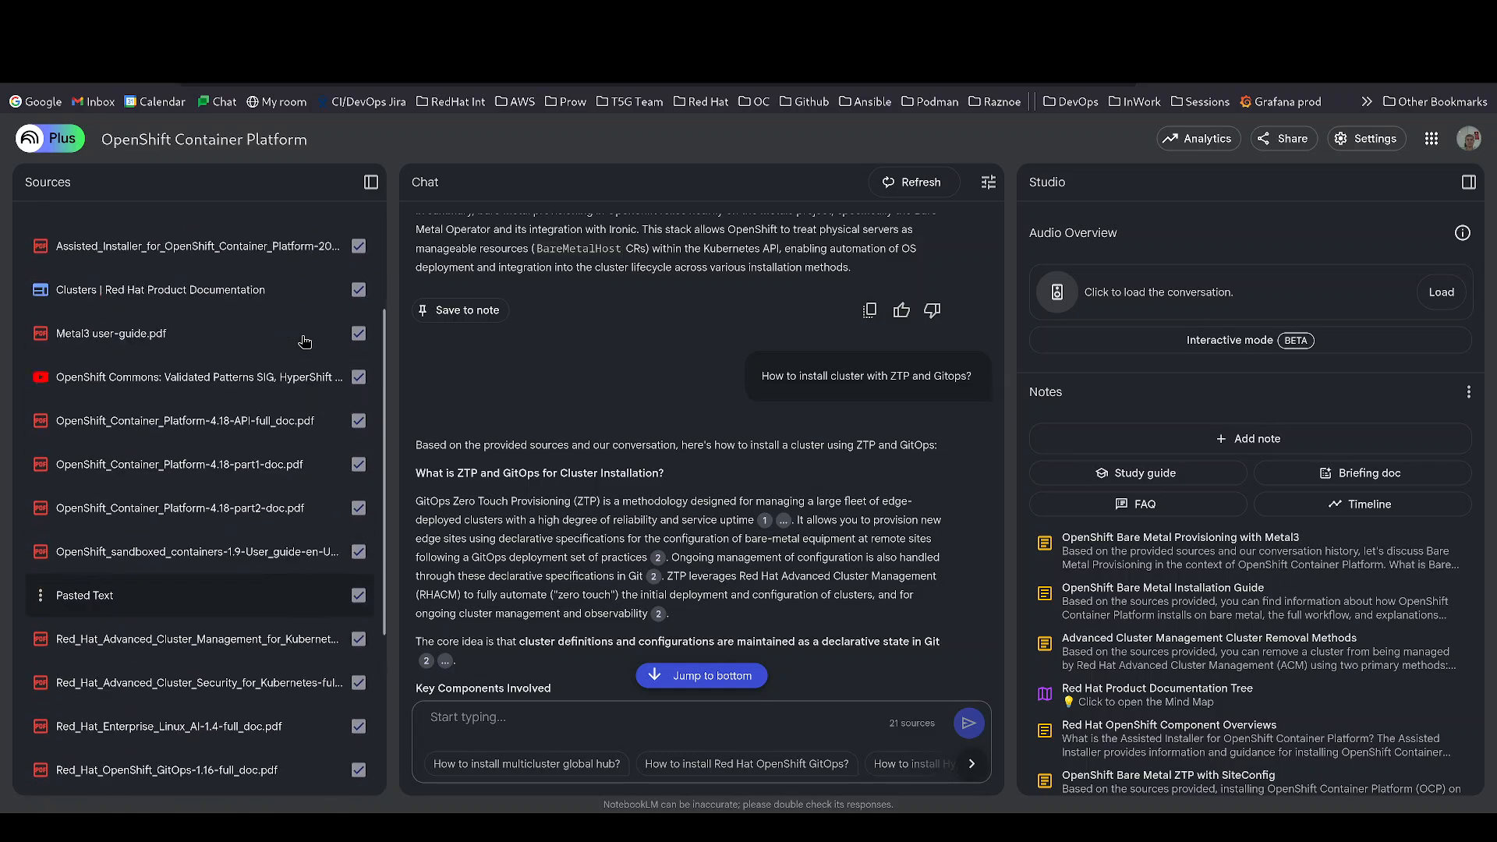
scroll(304, 341, up, 3)
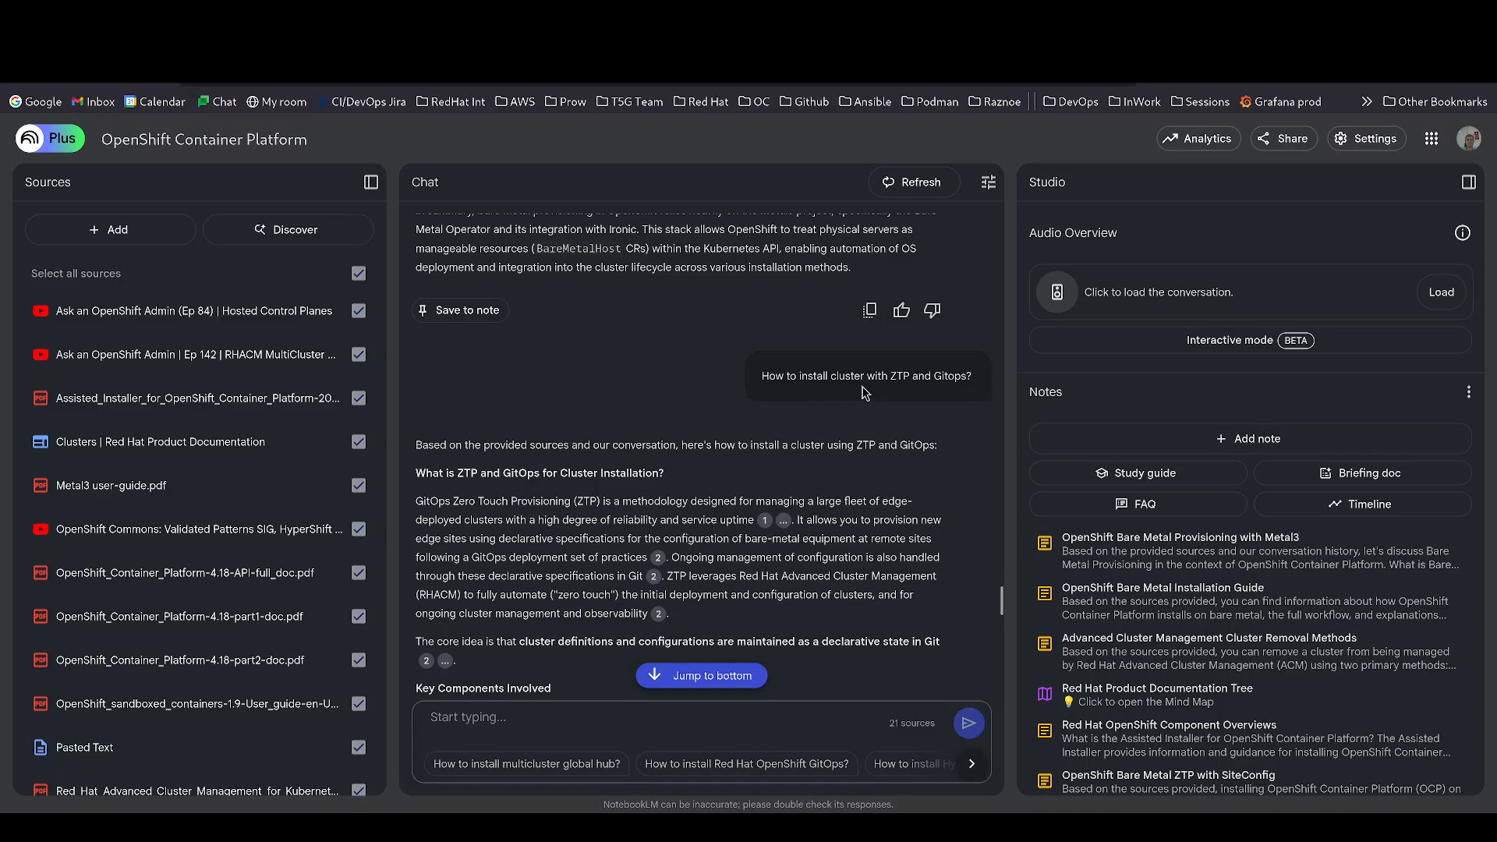
- Preview citation 1, expand the paragraph's collapsed citation markers, then preview citation 2's excerpt
scroll(712, 480, down, 2)
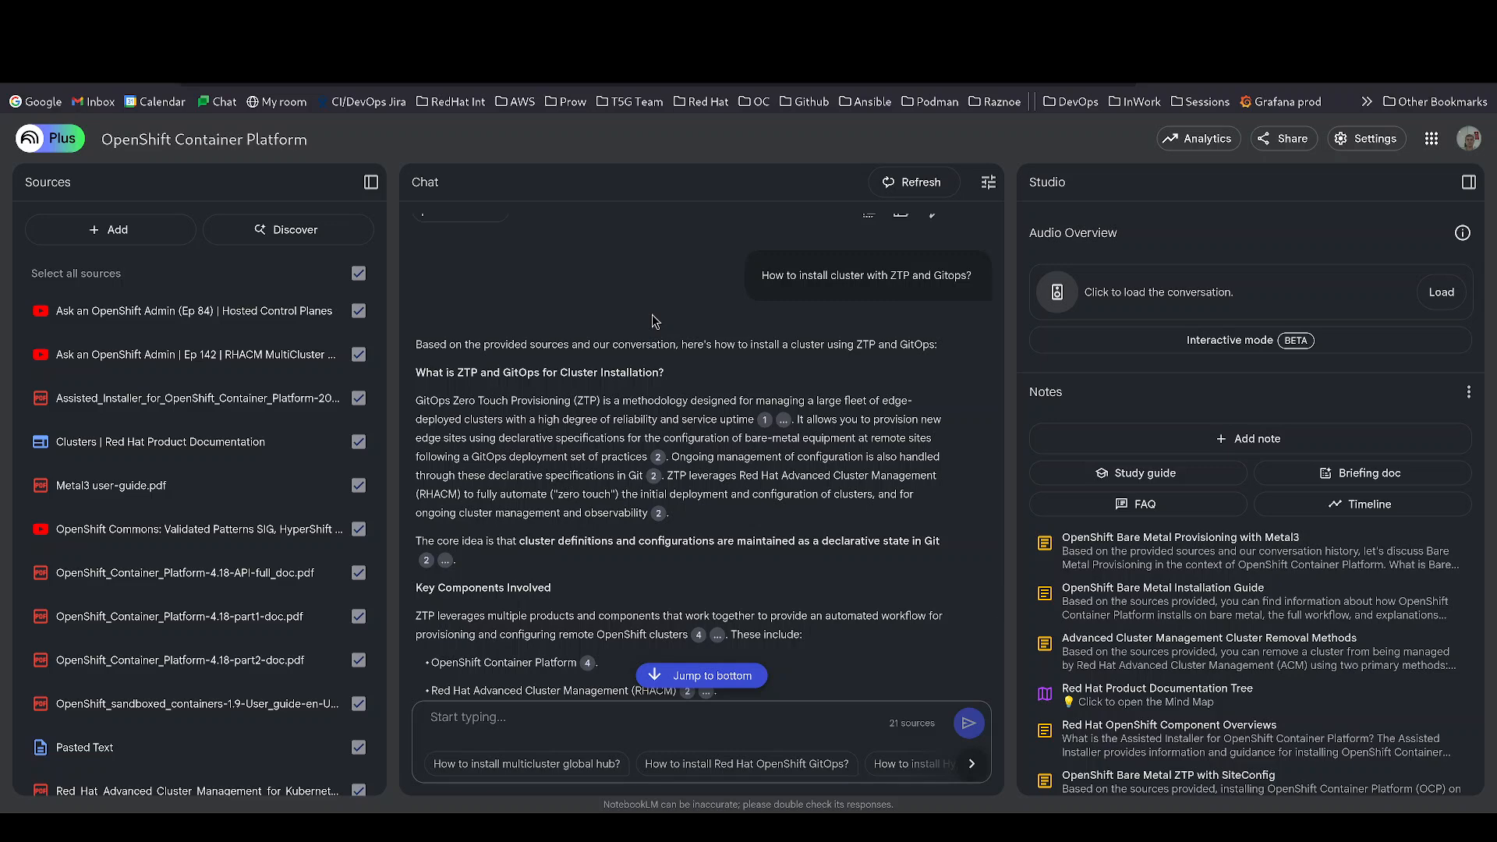
mouse_move(768, 426)
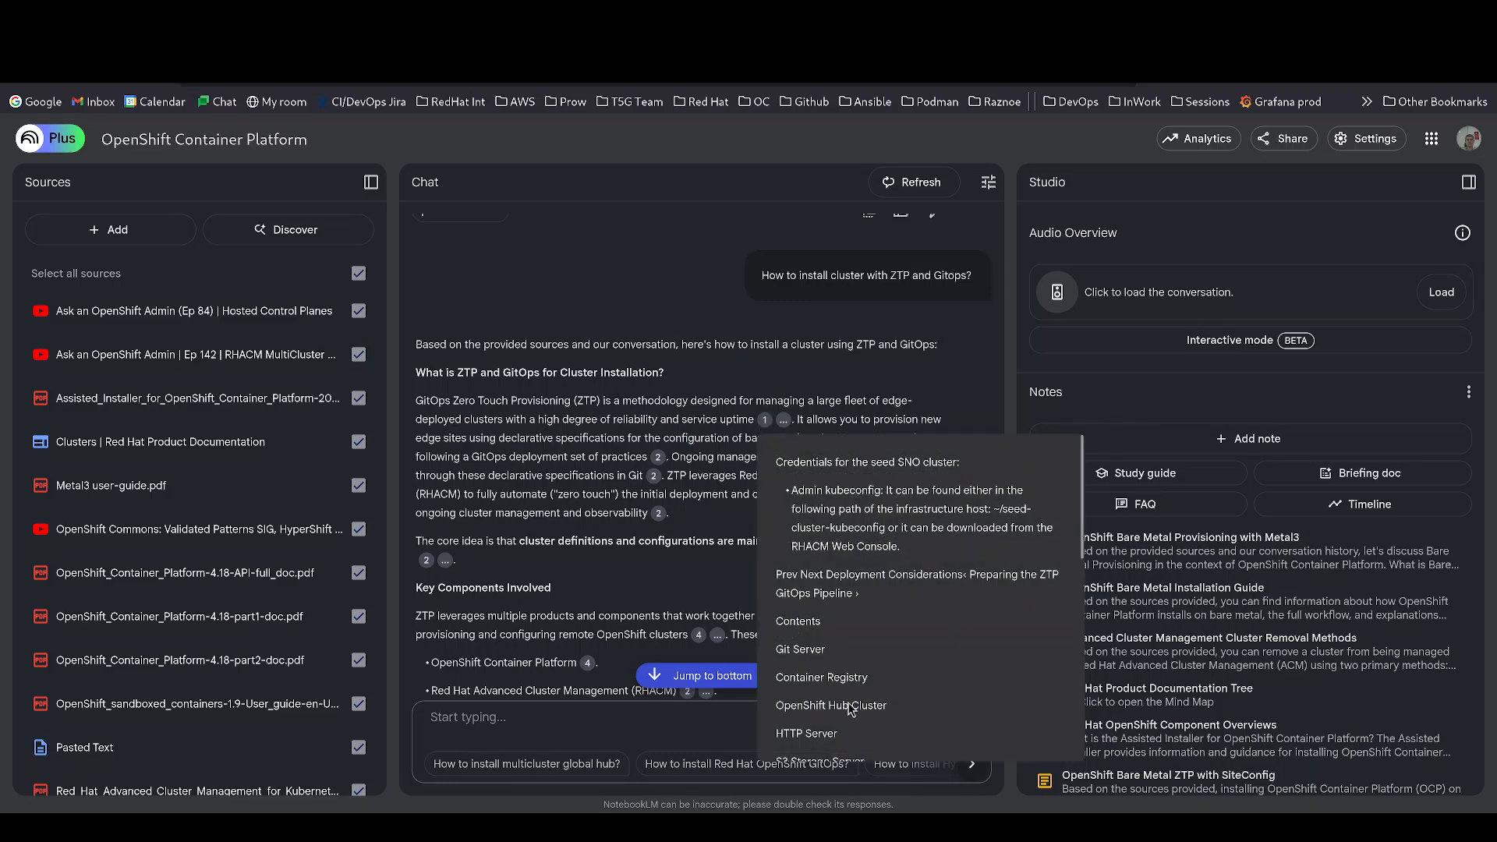
scroll(841, 689, down, 5)
scroll(850, 611, down, 2)
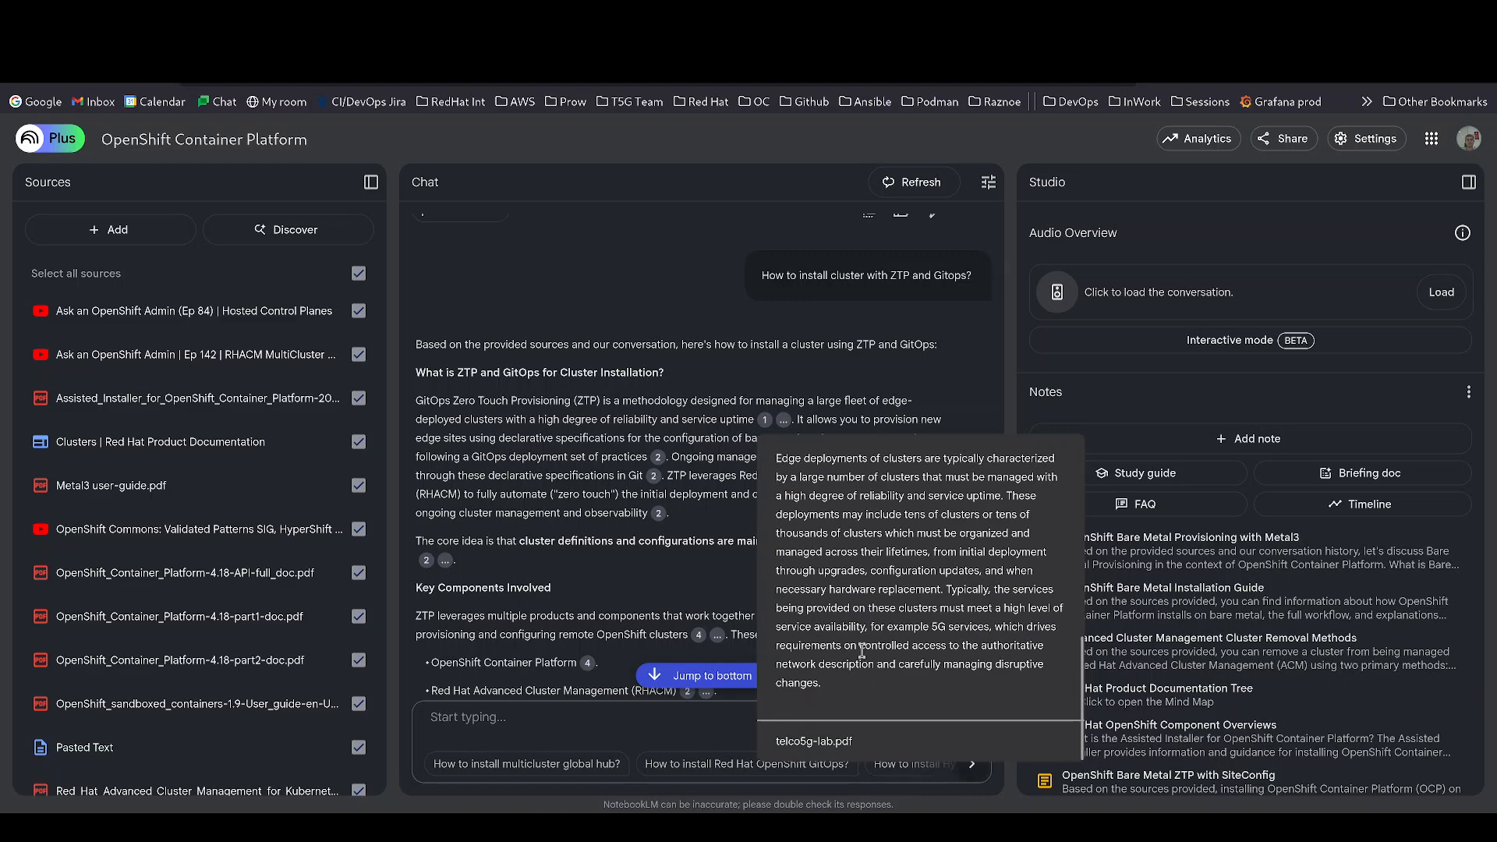
scroll(862, 649, up, 6)
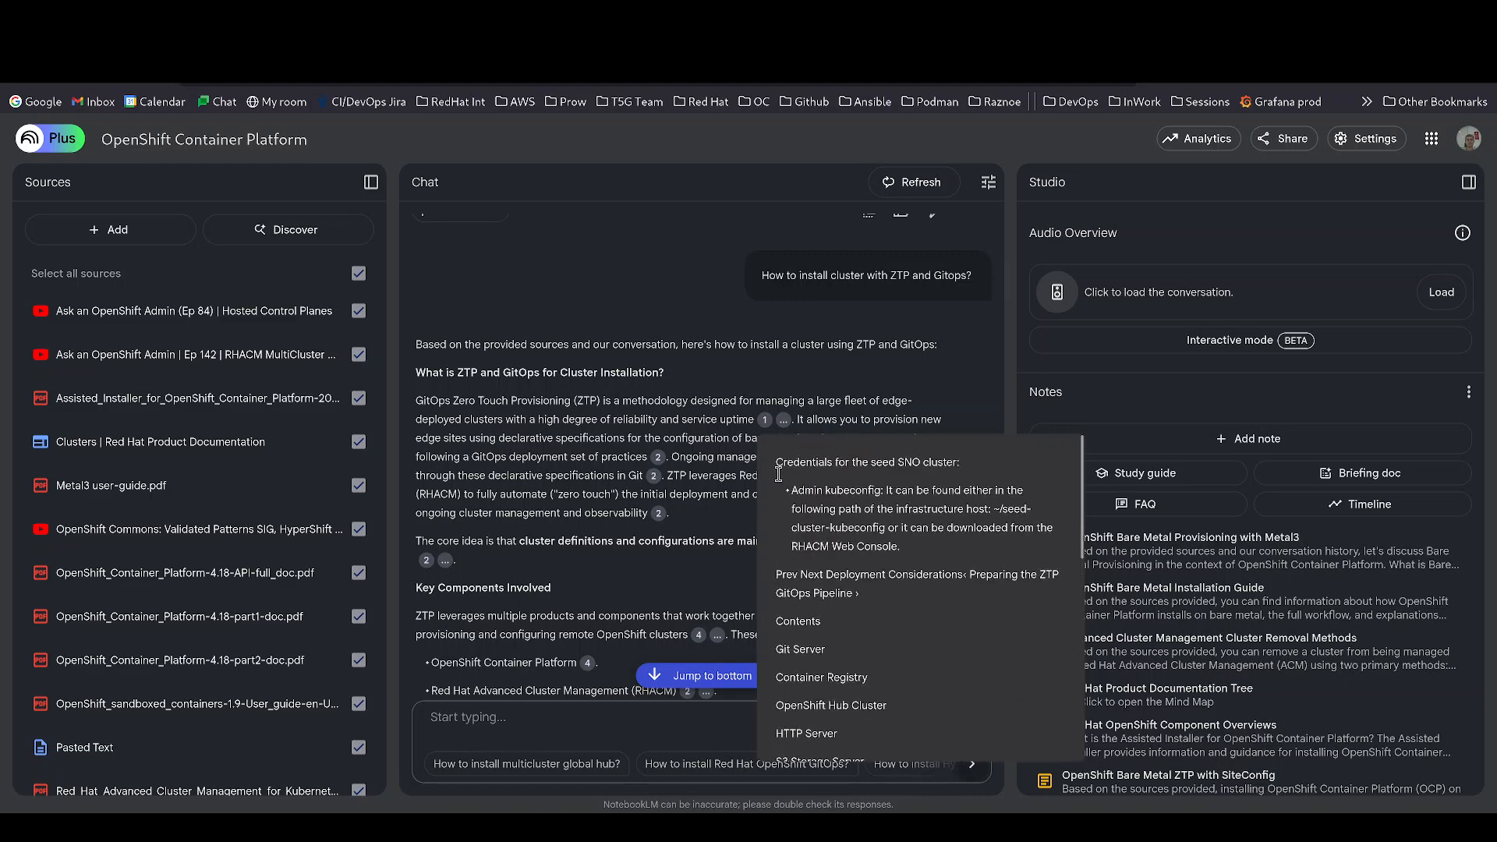
click(783, 422)
mouse_move(807, 425)
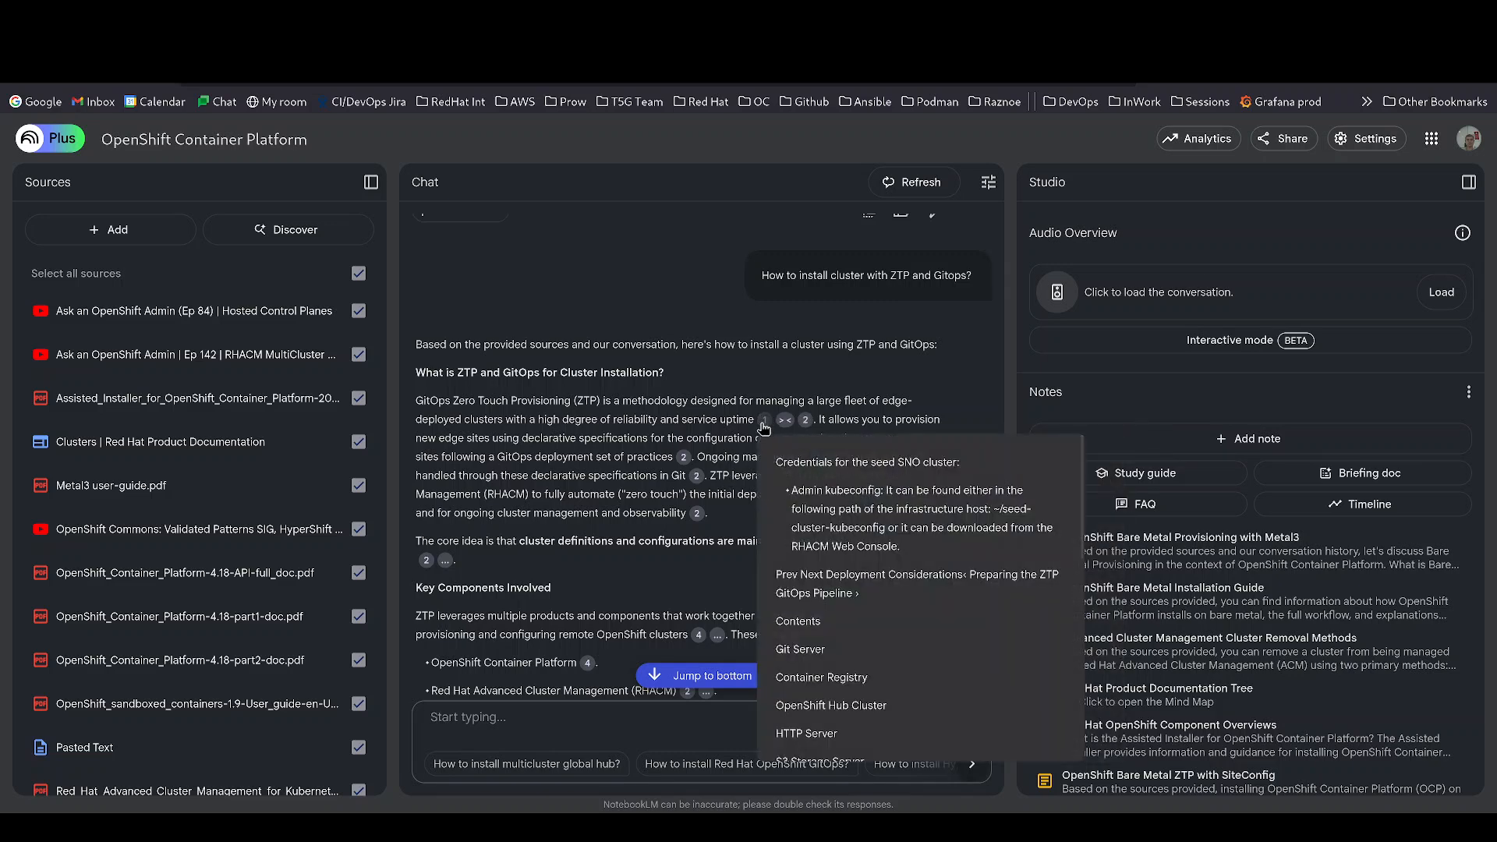
click(782, 460)
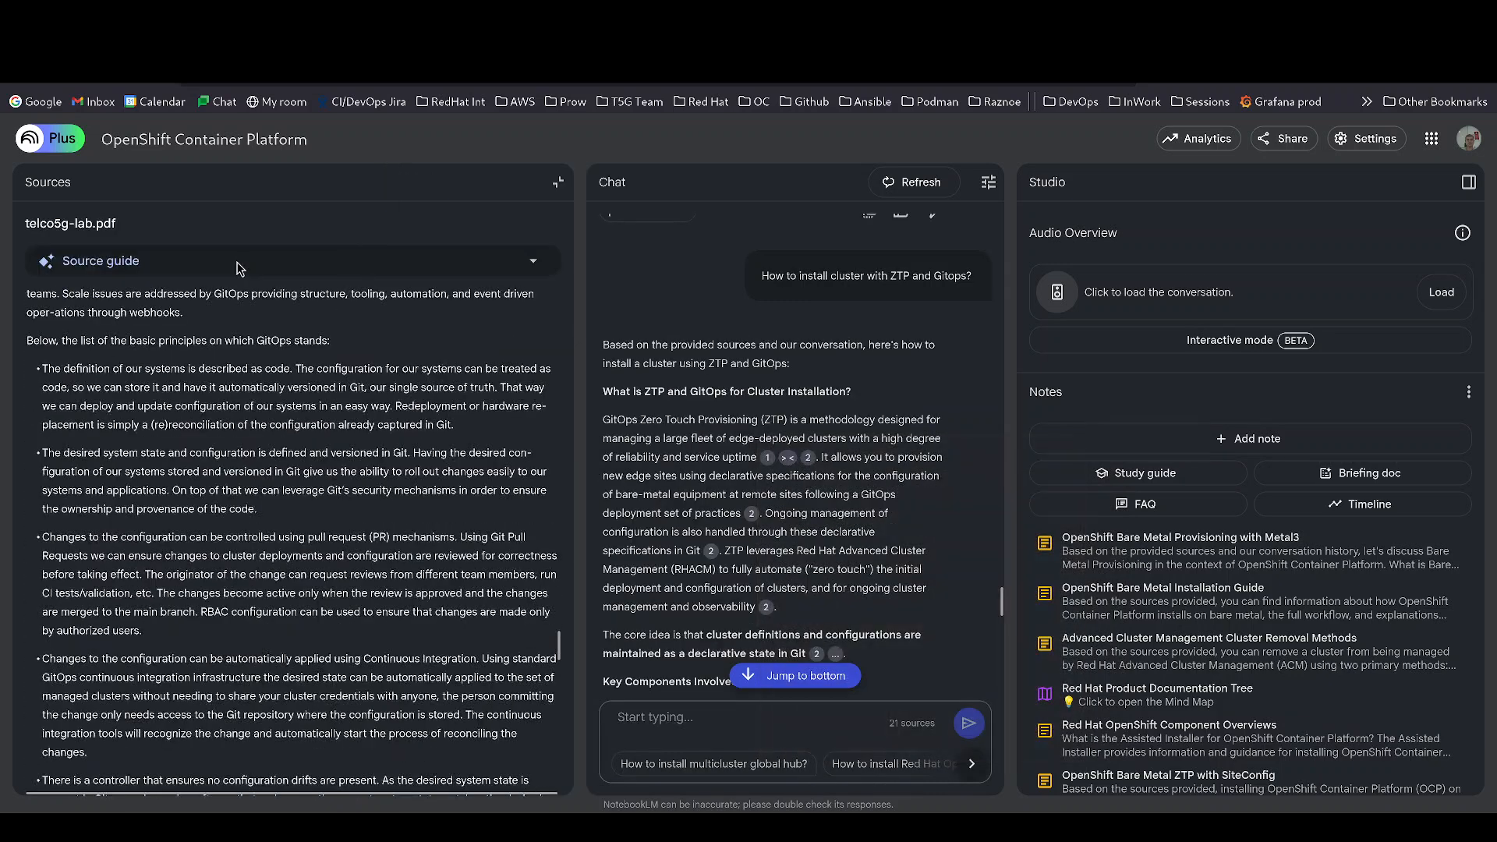
scroll(247, 512, down, 3)
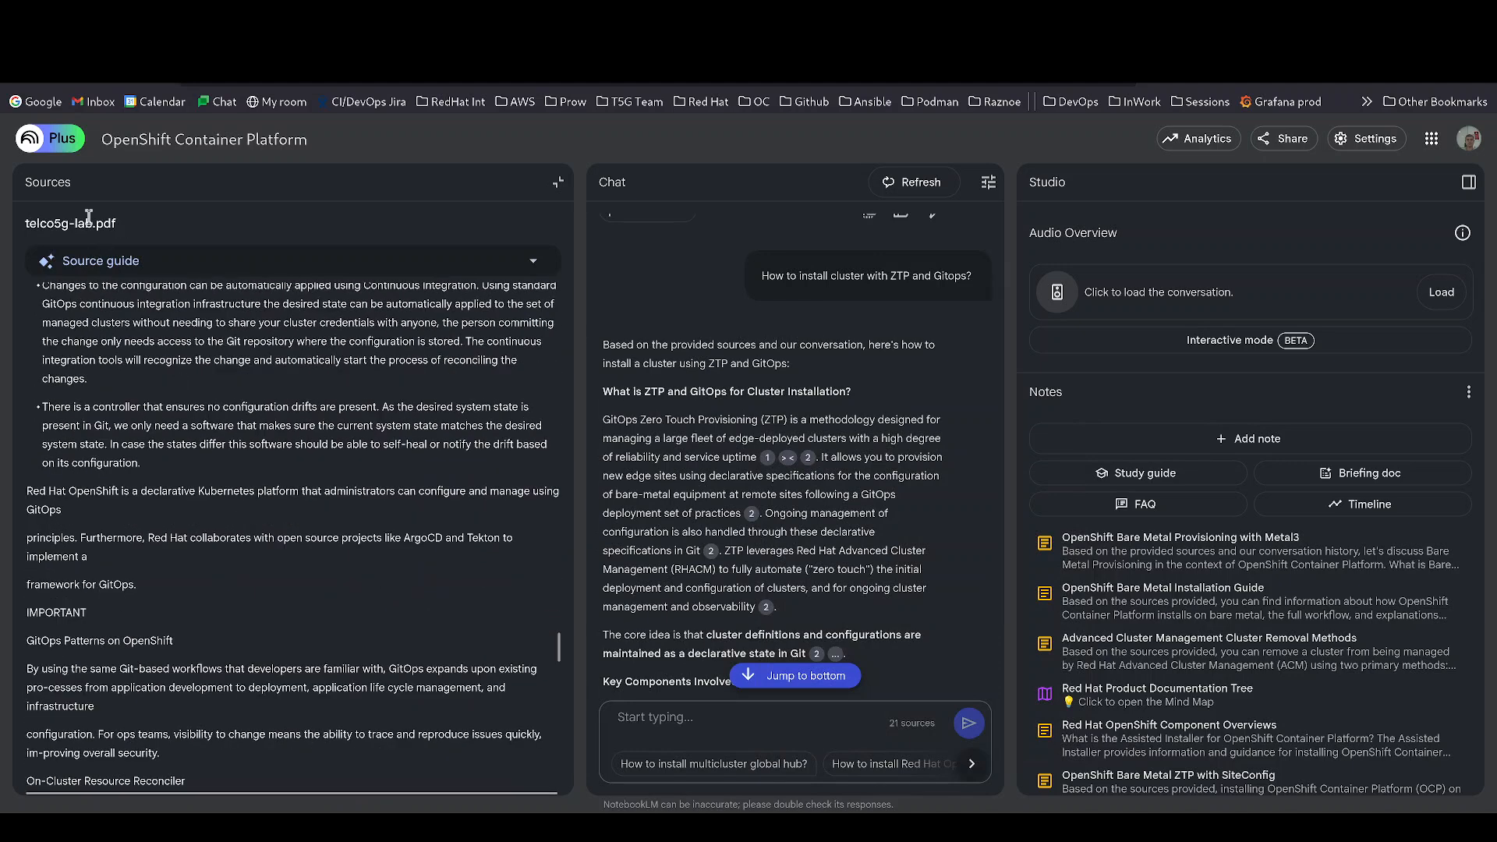
scroll(261, 565, down, 1)
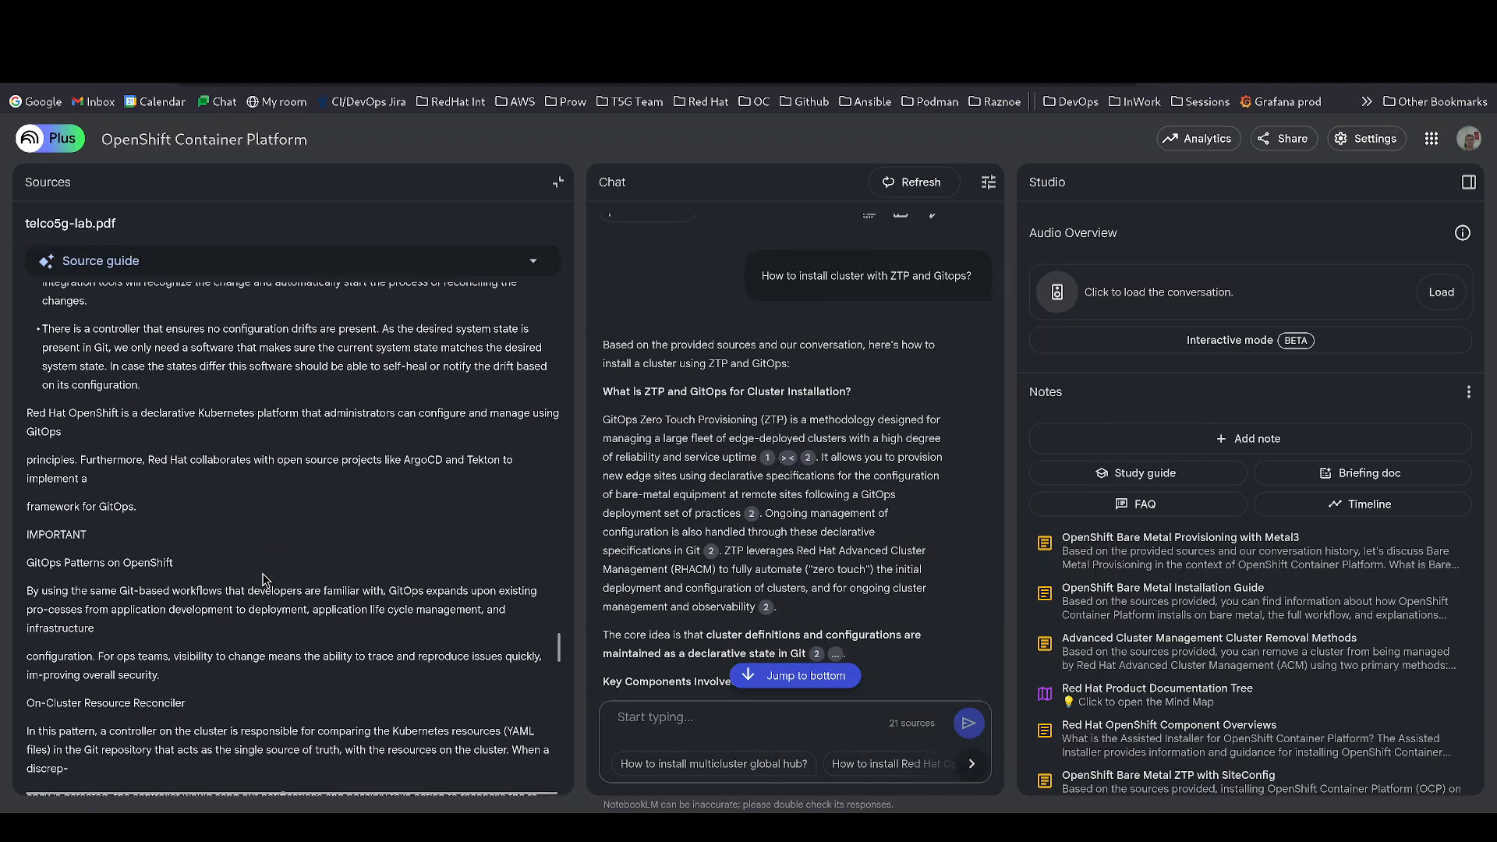
scroll(261, 564, down, 1)
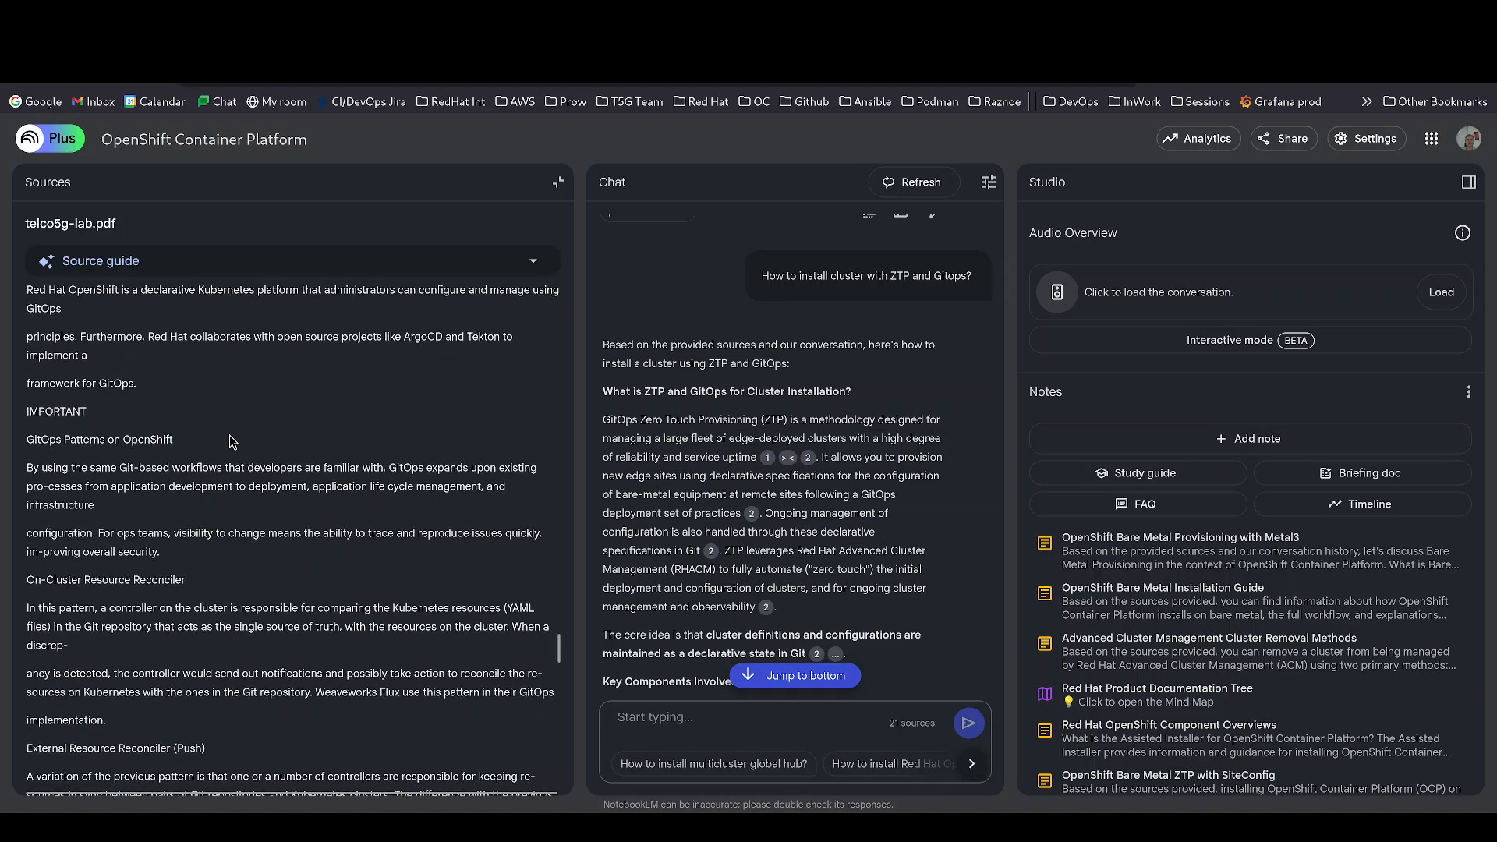
click(558, 182)
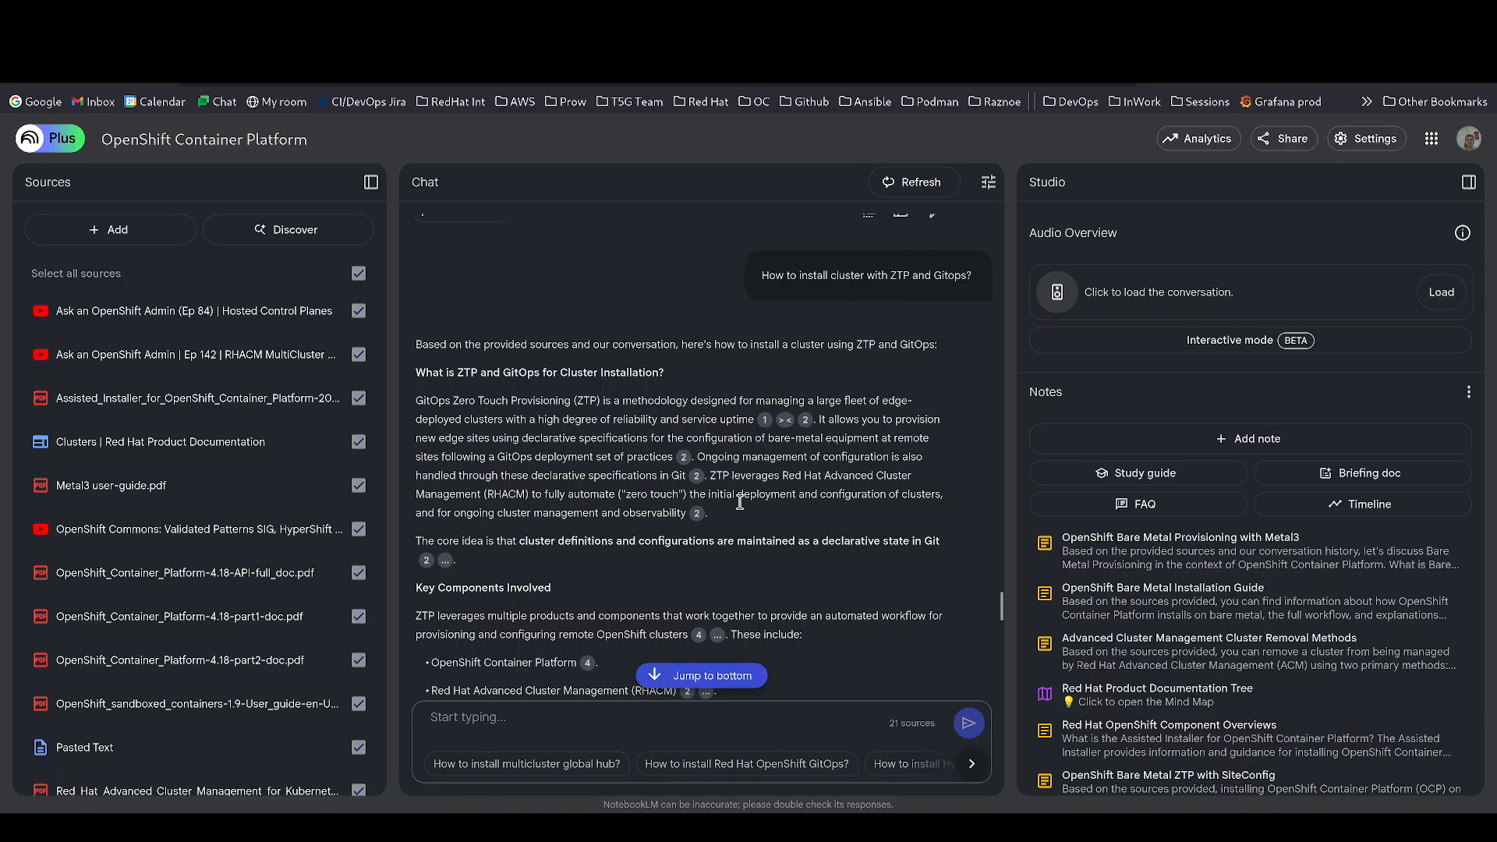
- Scroll through the cited answer on installing clusters with ZTP and GitOps
scroll(740, 502, down, 1)
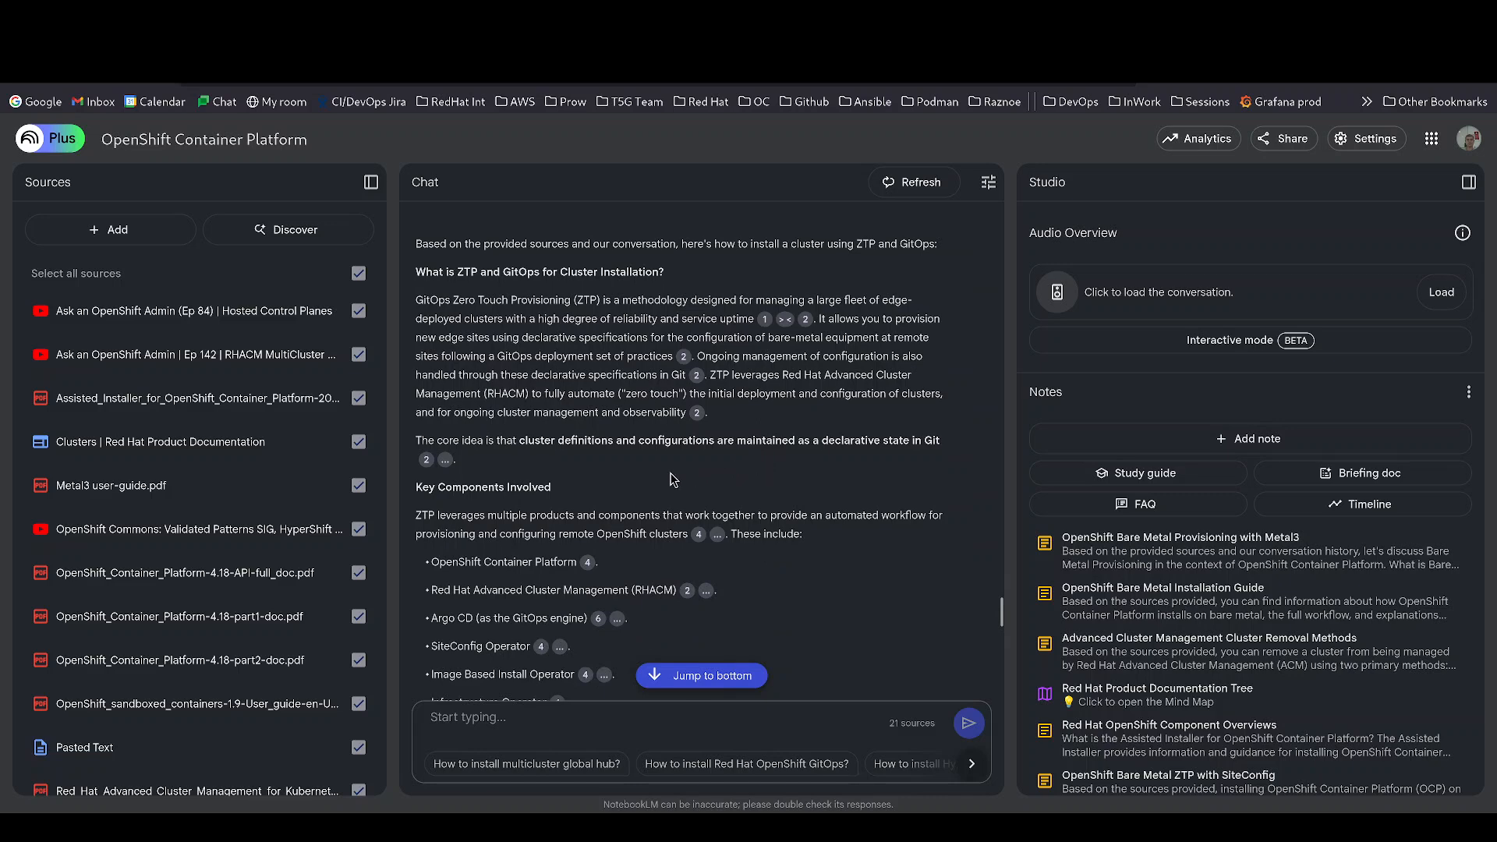
scroll(780, 530, down, 1)
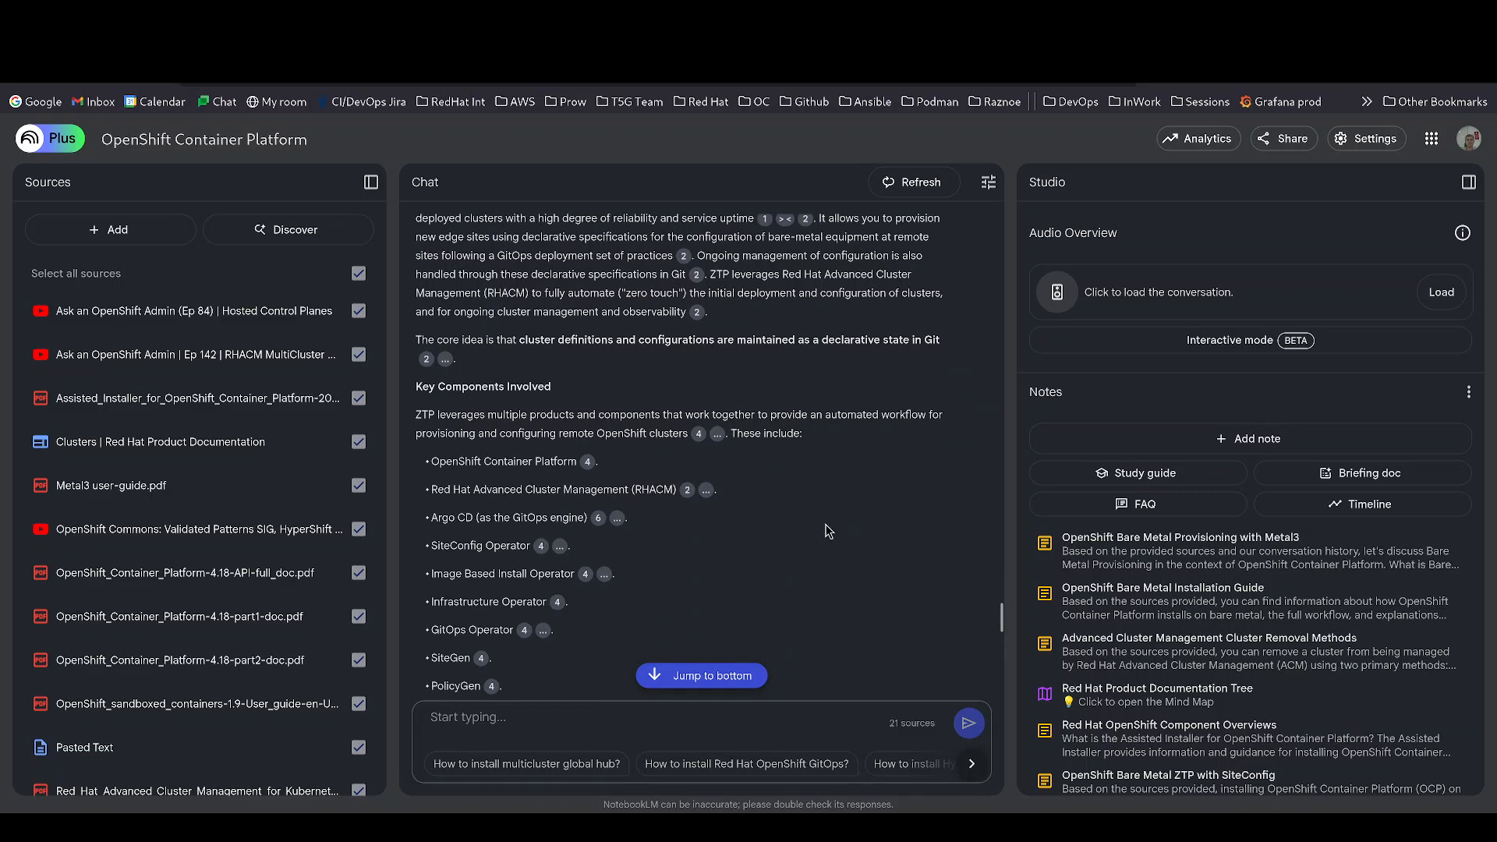
scroll(828, 531, down, 2)
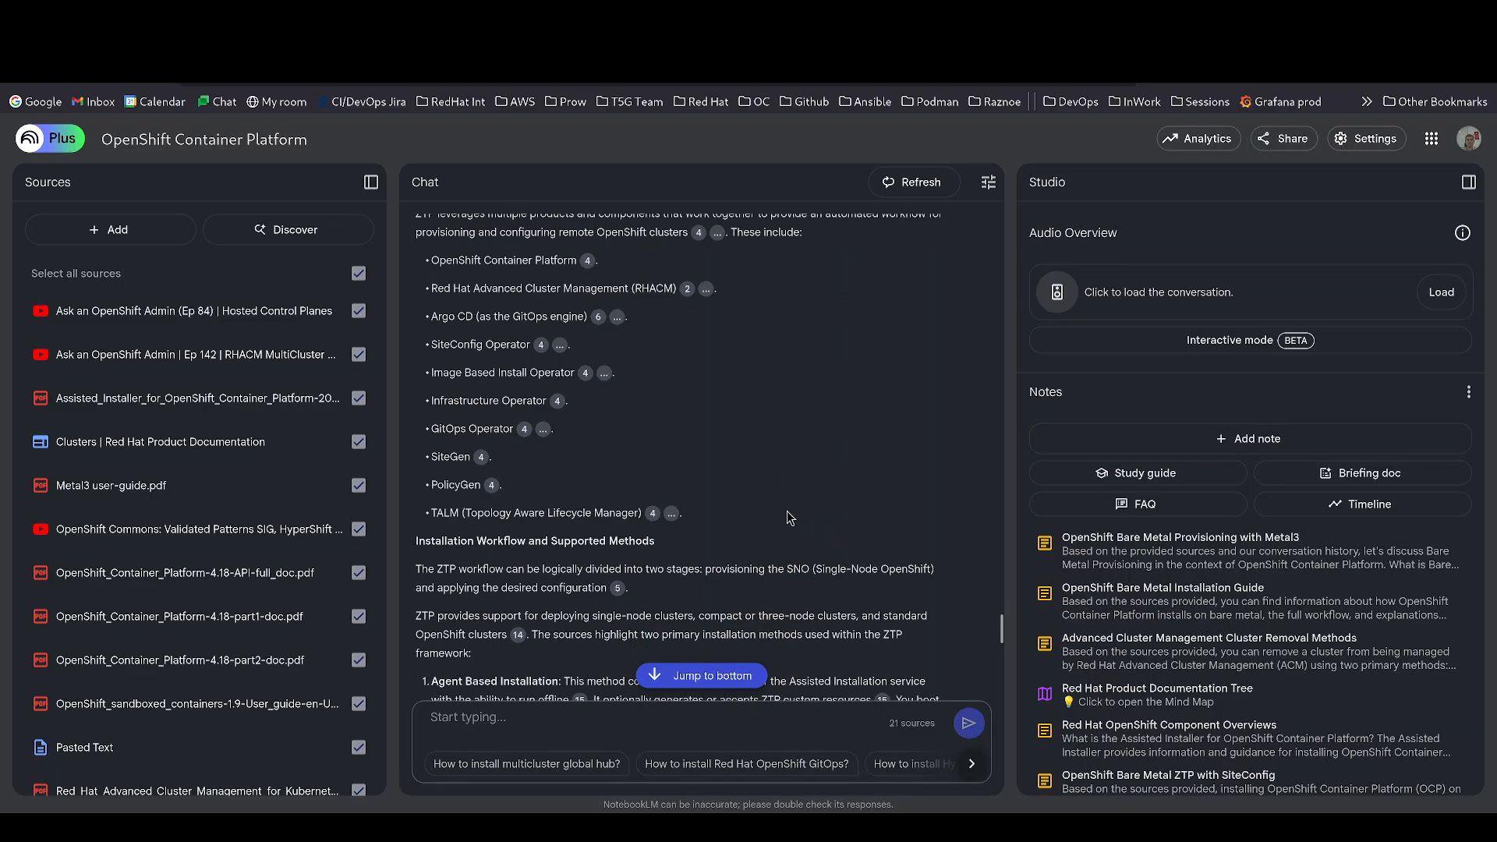
scroll(787, 513, down, 3)
scroll(514, 469, down, 3)
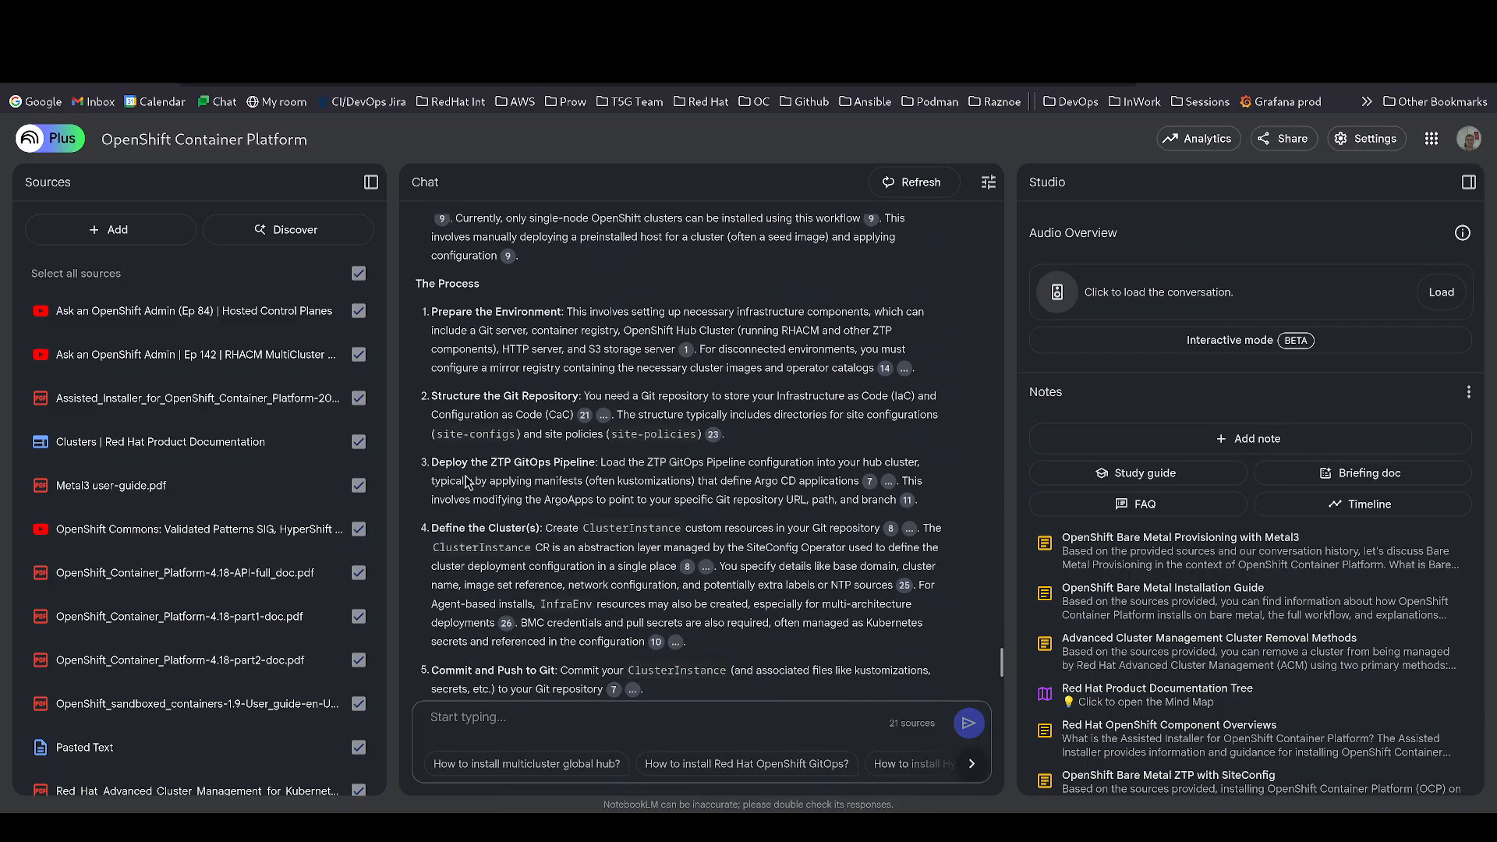
scroll(469, 477, down, 1)
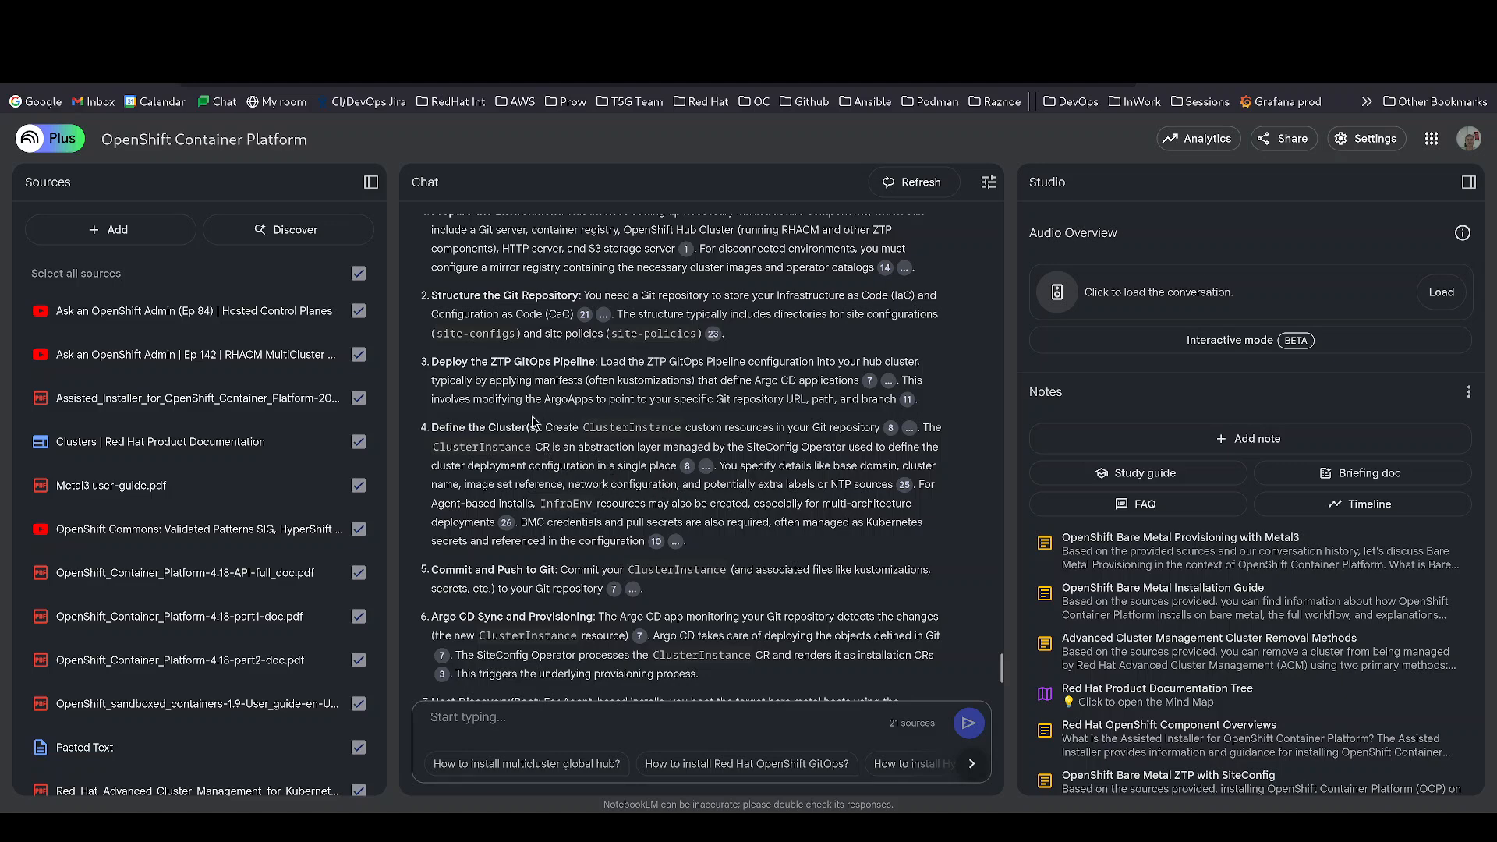
scroll(657, 435, down, 1)
scroll(624, 397, up, 1)
scroll(520, 511, down, 1)
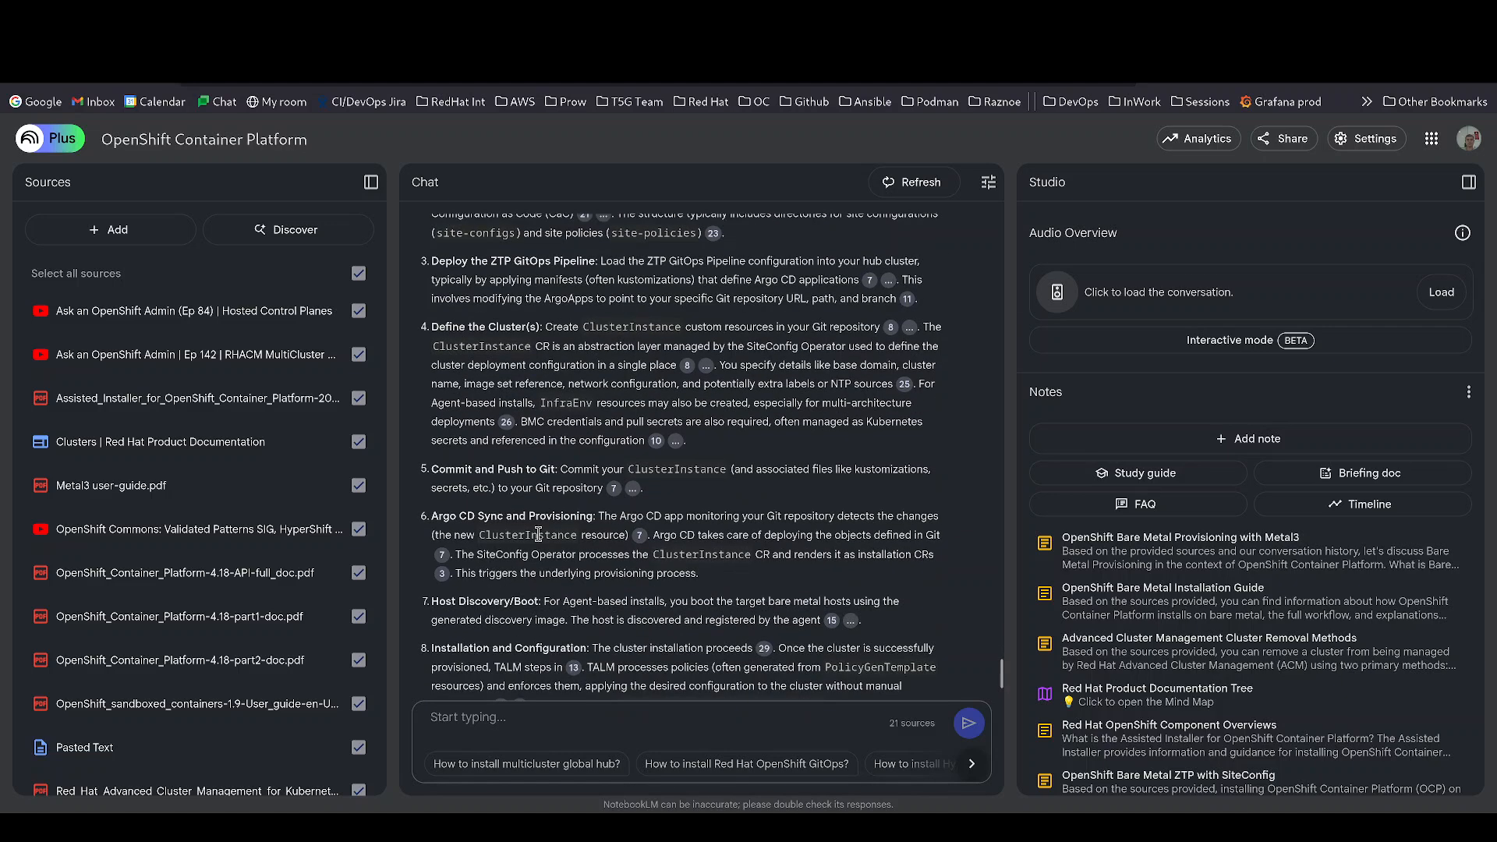
scroll(530, 567, down, 2)
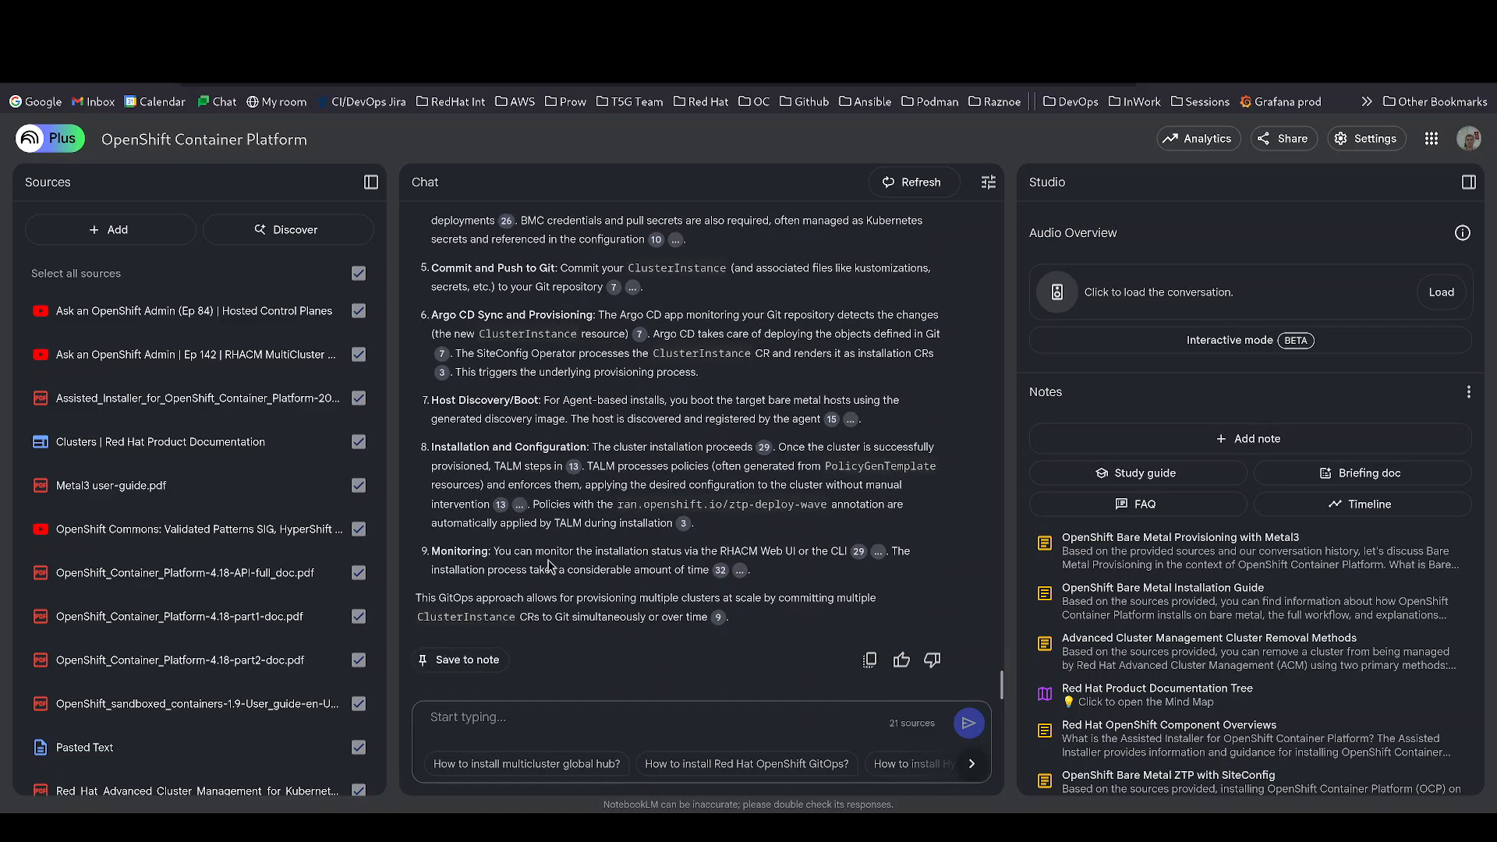
- Uncheck OpenShift_Container_Platform-4.18-API-full_doc.pdf so the chat uses 20 sources
scroll(544, 555, up, 15)
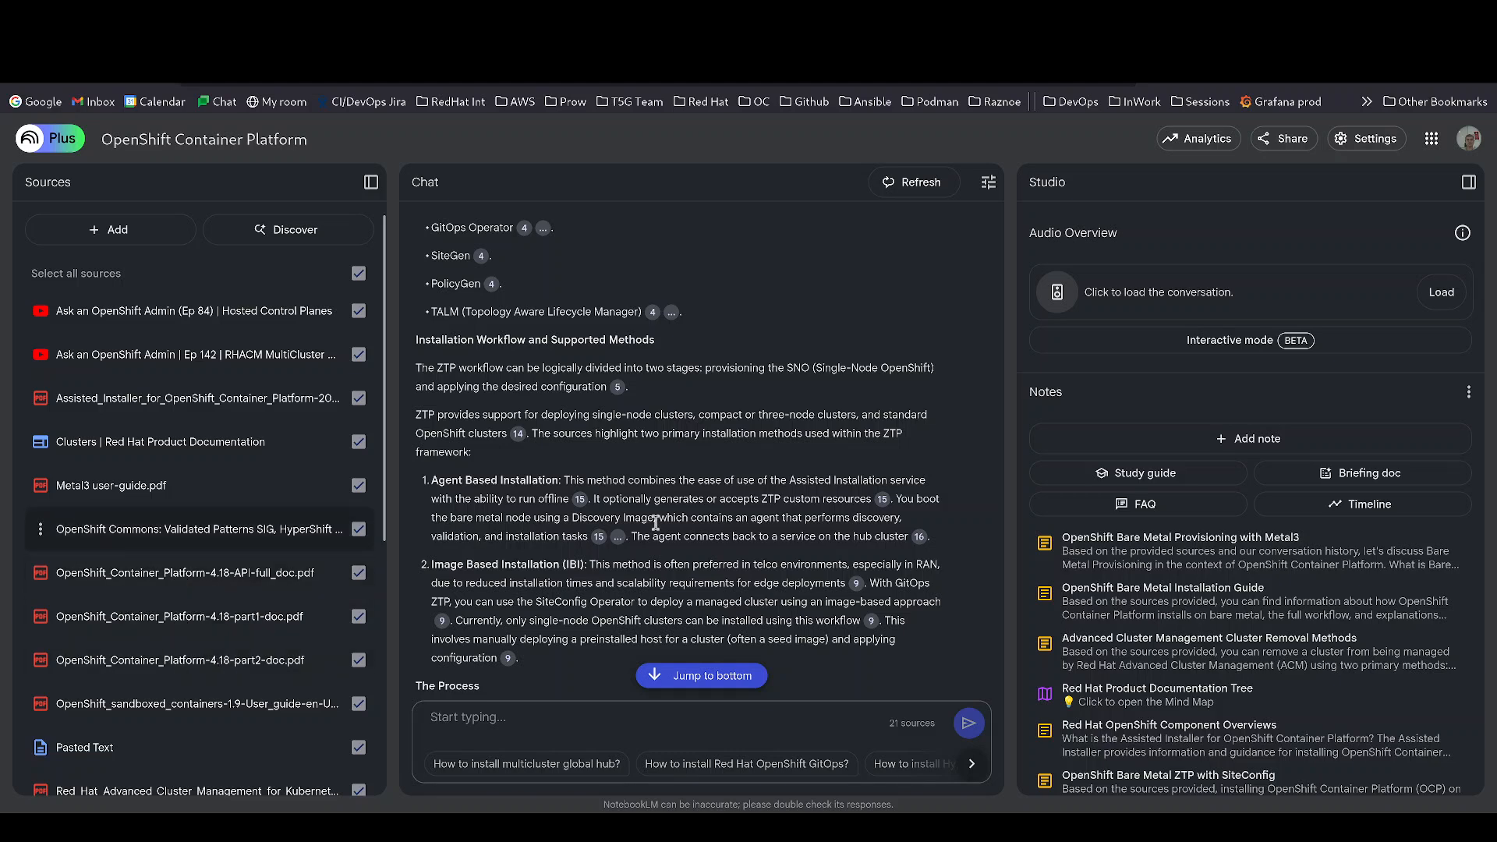
click(562, 714)
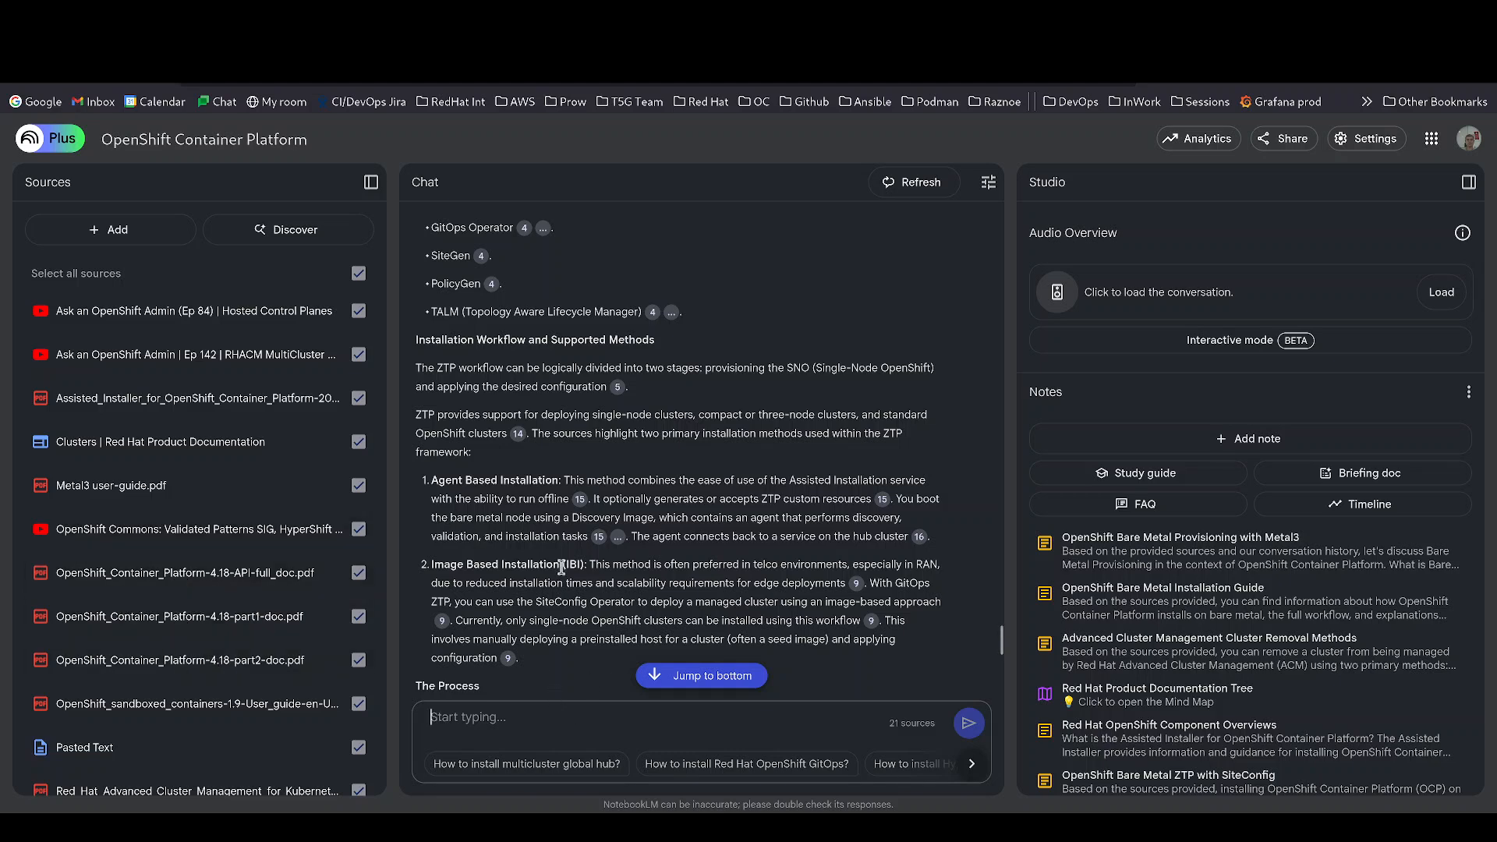
click(359, 572)
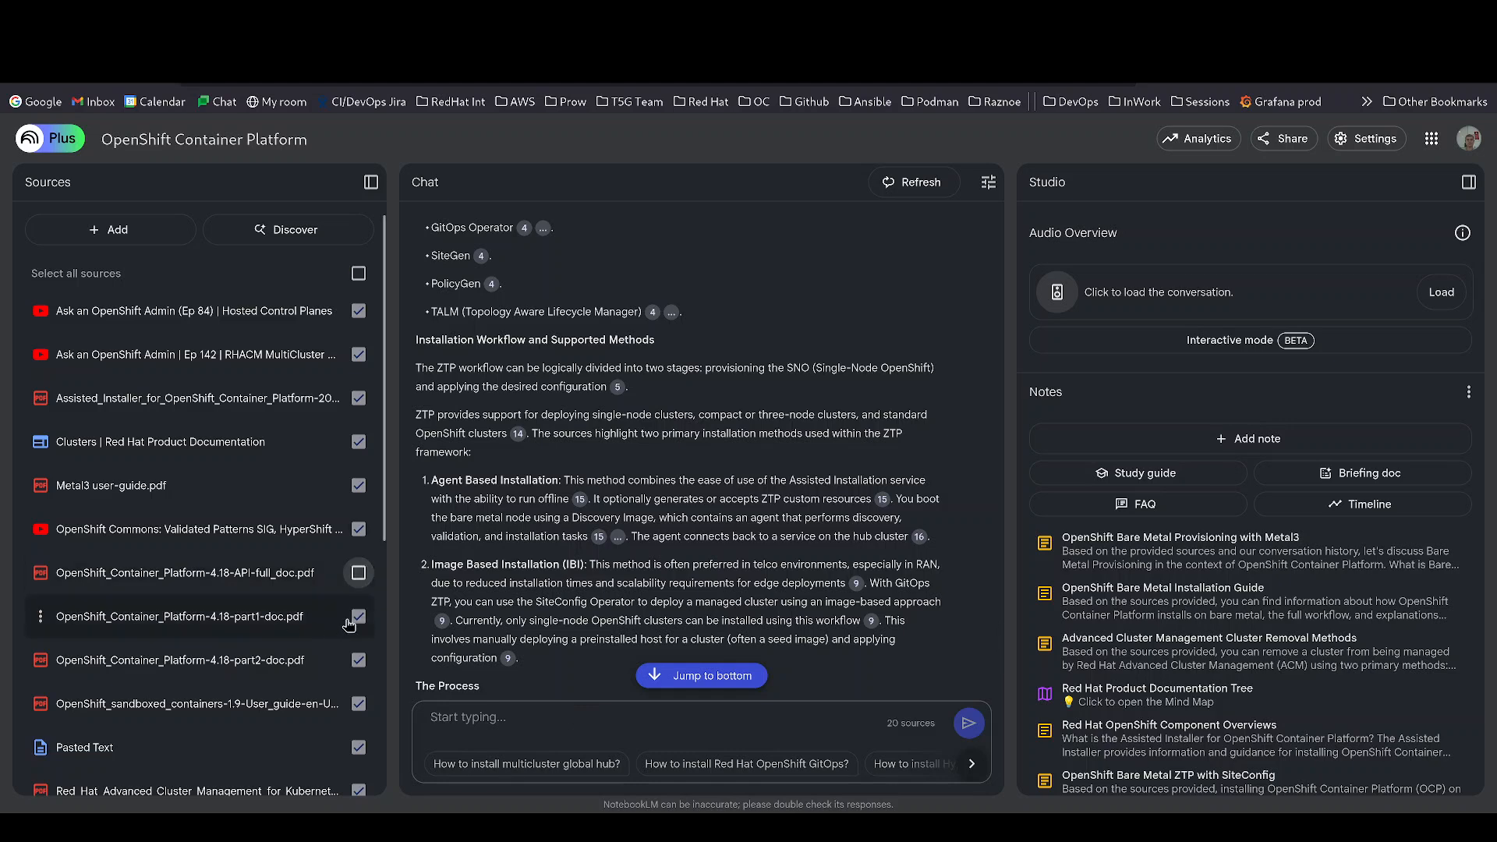
- Re-check the API-full_doc and part1-doc sources so all 21 feed the chat
click(358, 616)
click(359, 572)
click(358, 617)
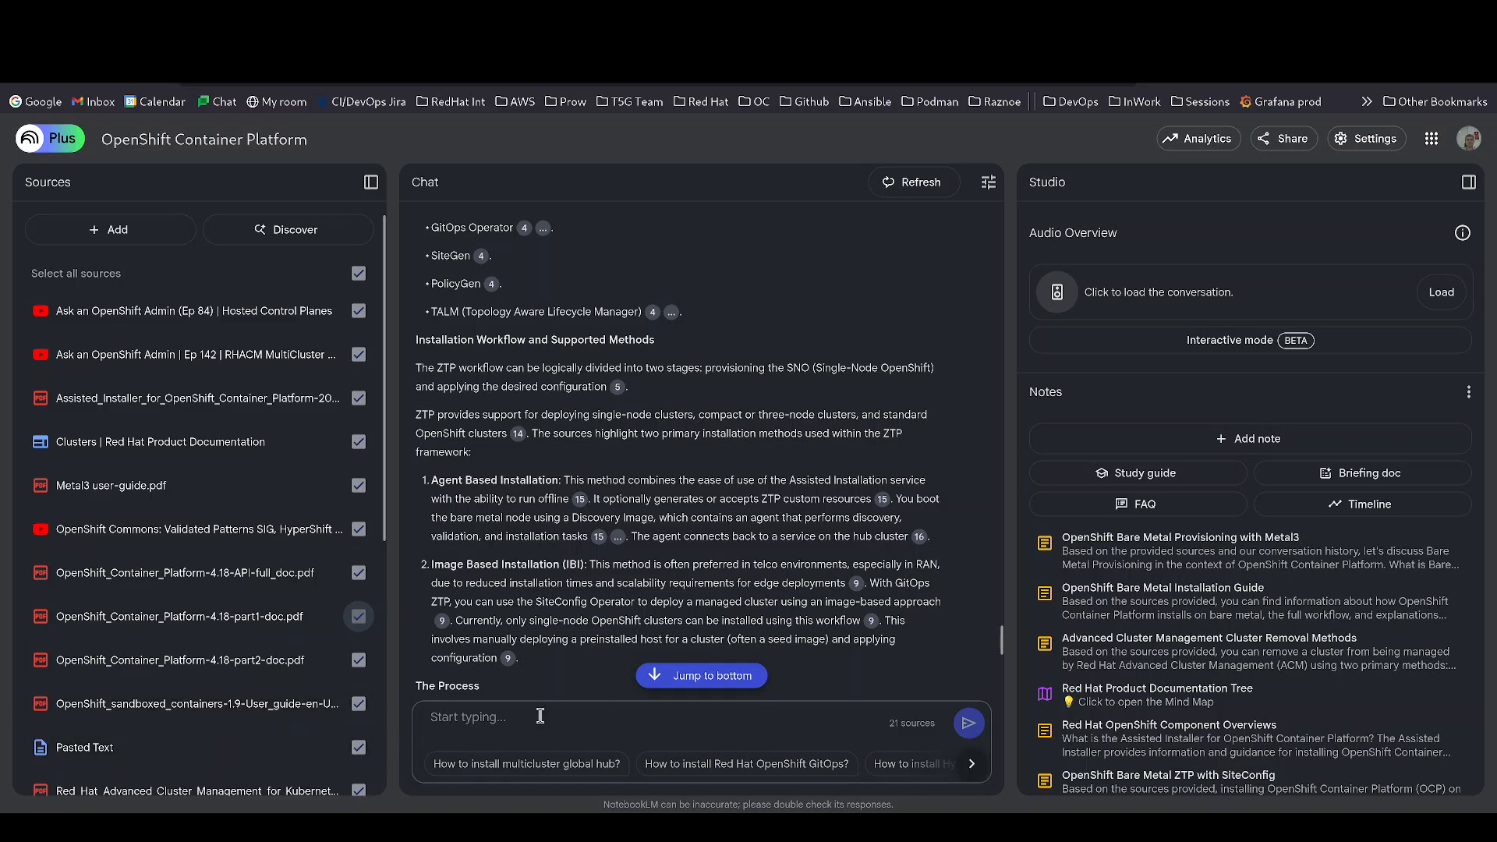
click(513, 721)
scroll(560, 441, down, 3)
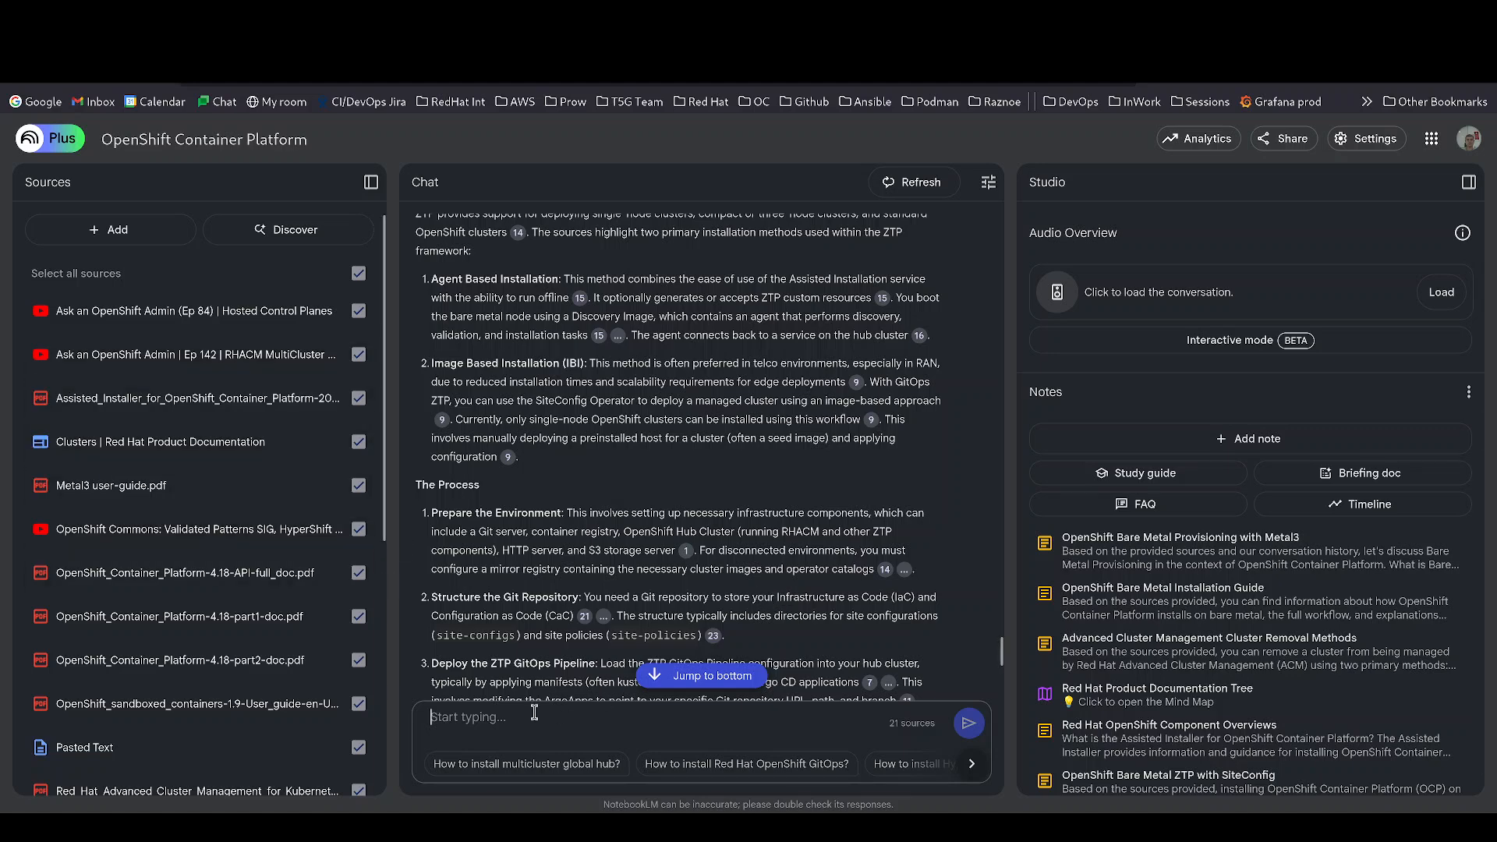
scroll(503, 413, up, 1)
scroll(506, 396, up, 1)
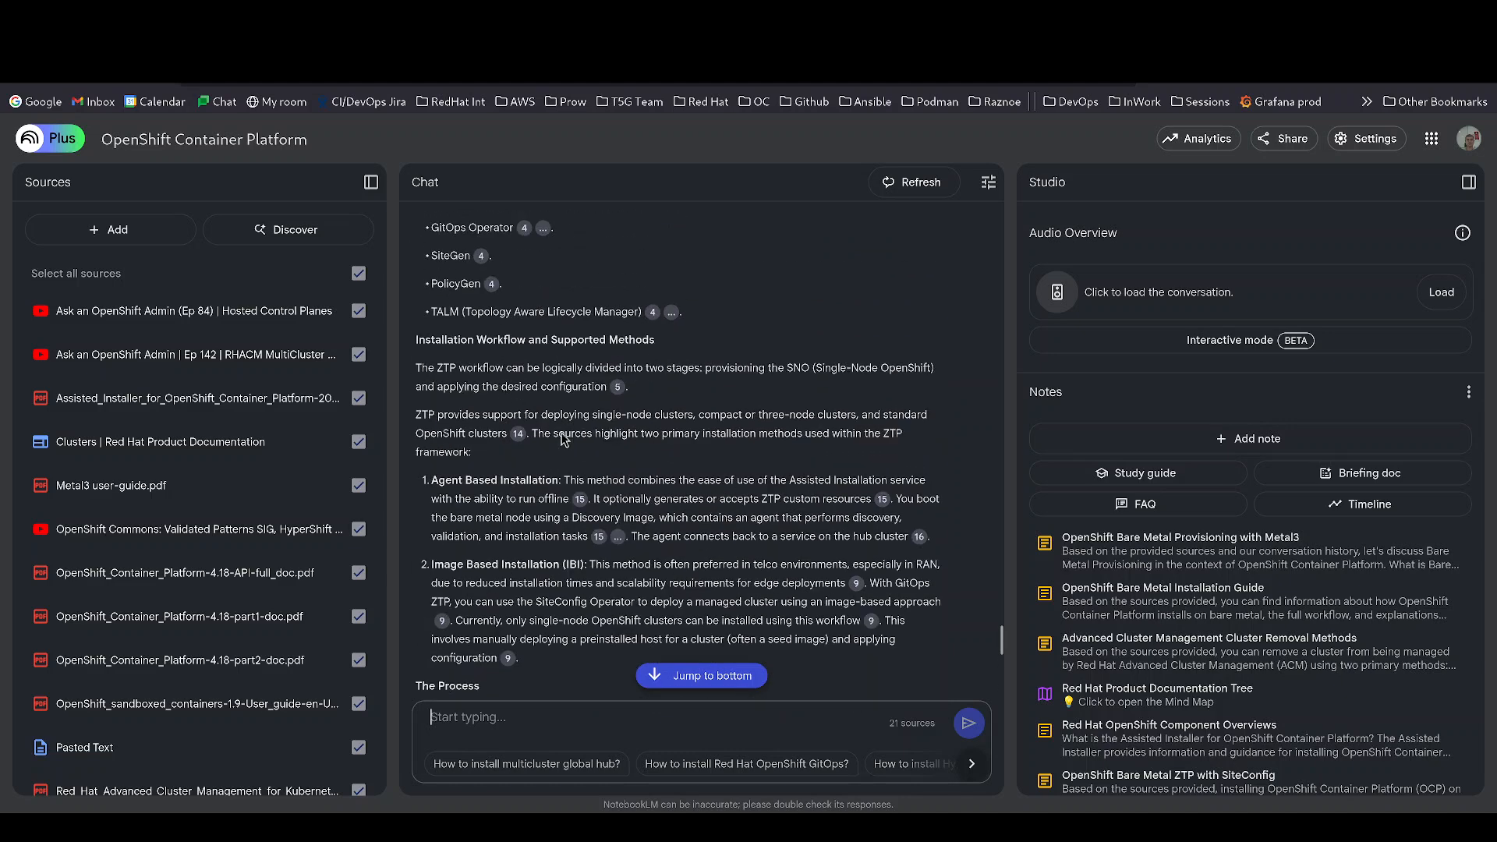
scroll(562, 436, down, 1)
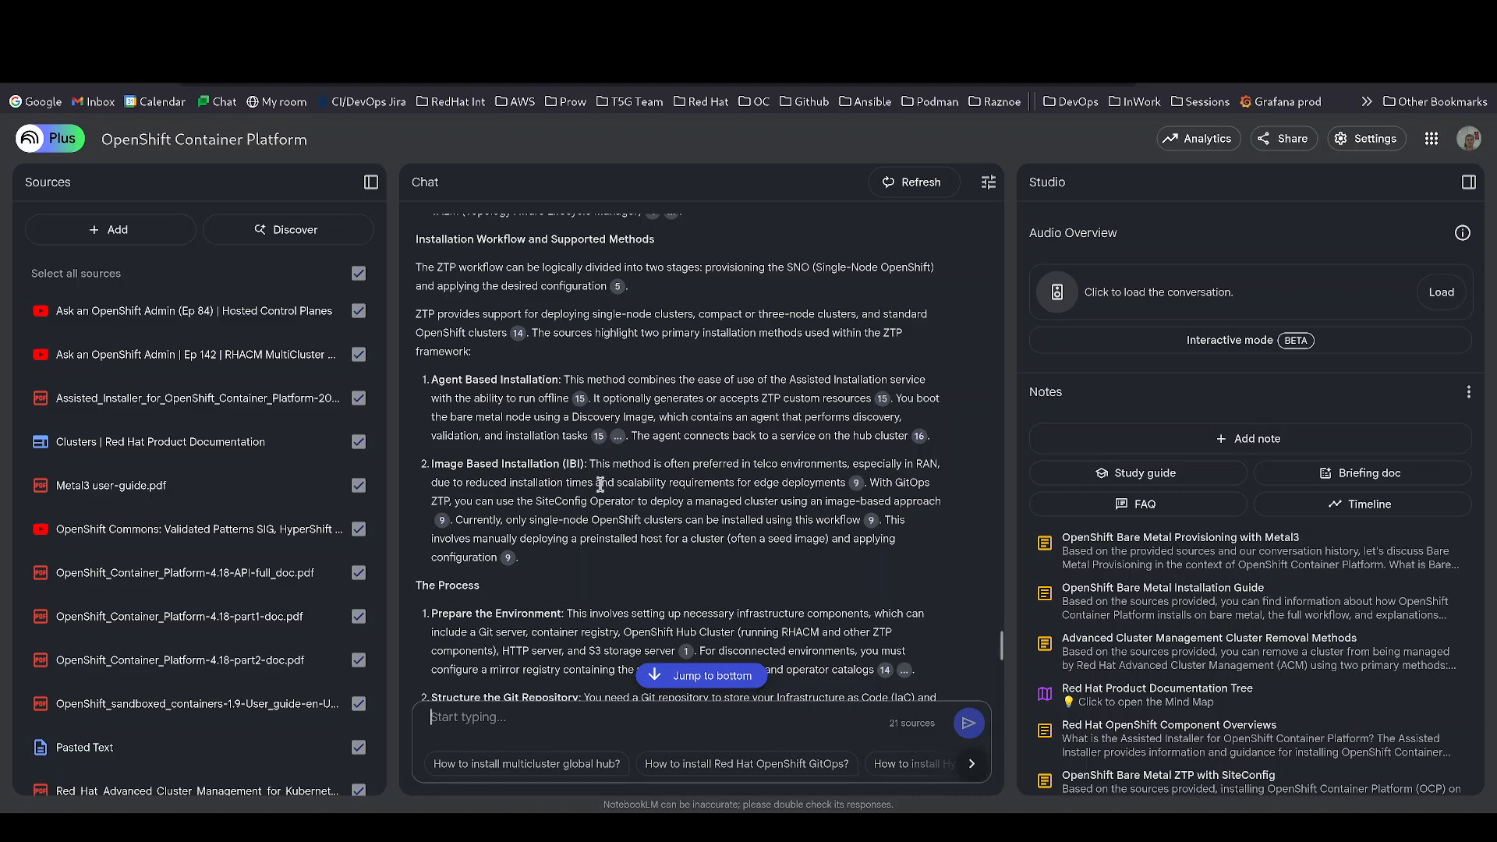
scroll(601, 483, down, 5)
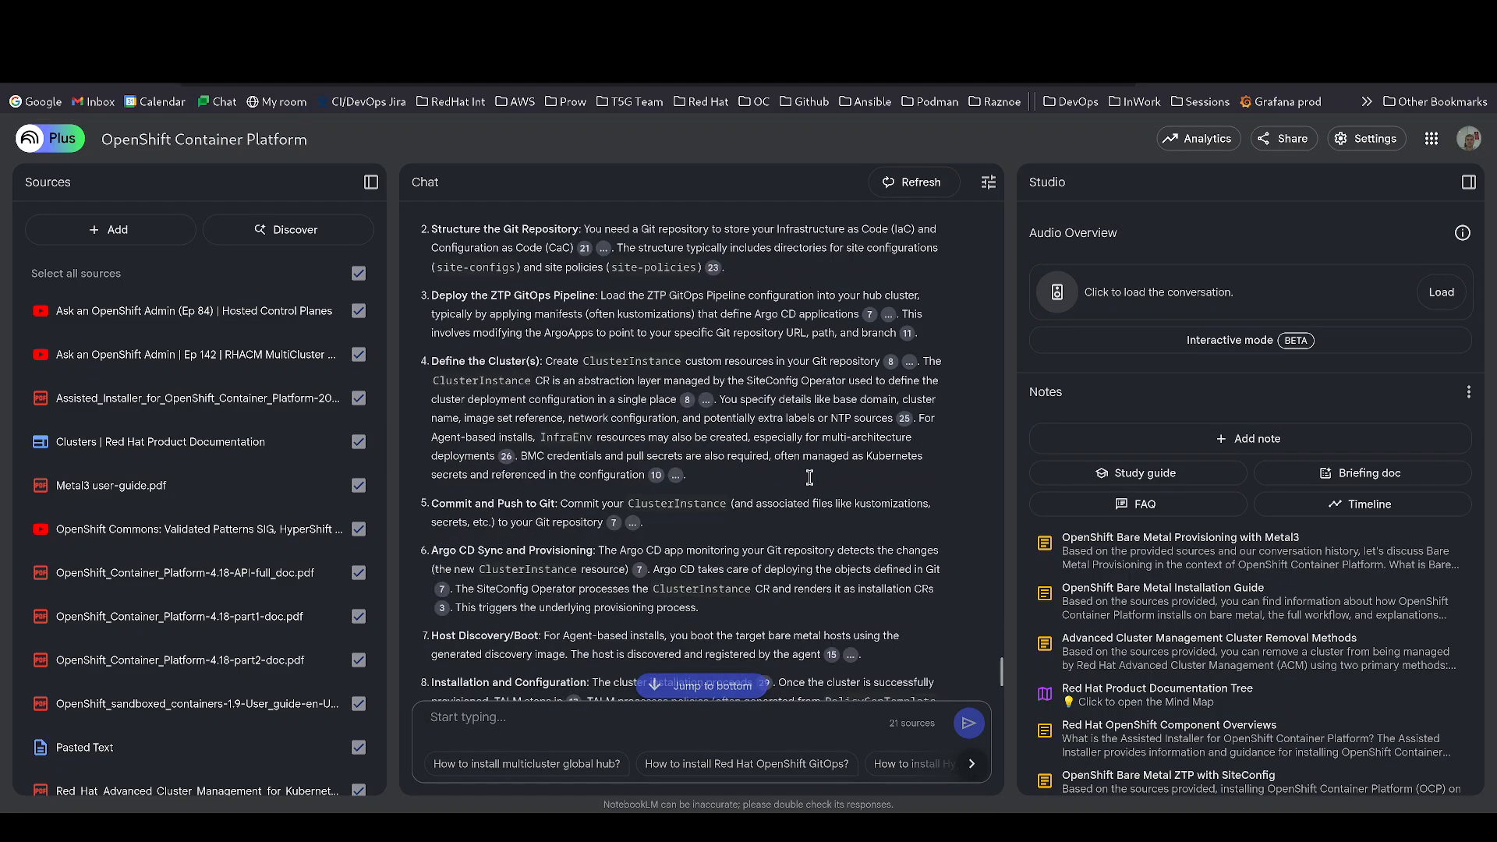
scroll(785, 524, down, 3)
scroll(783, 524, up, 3)
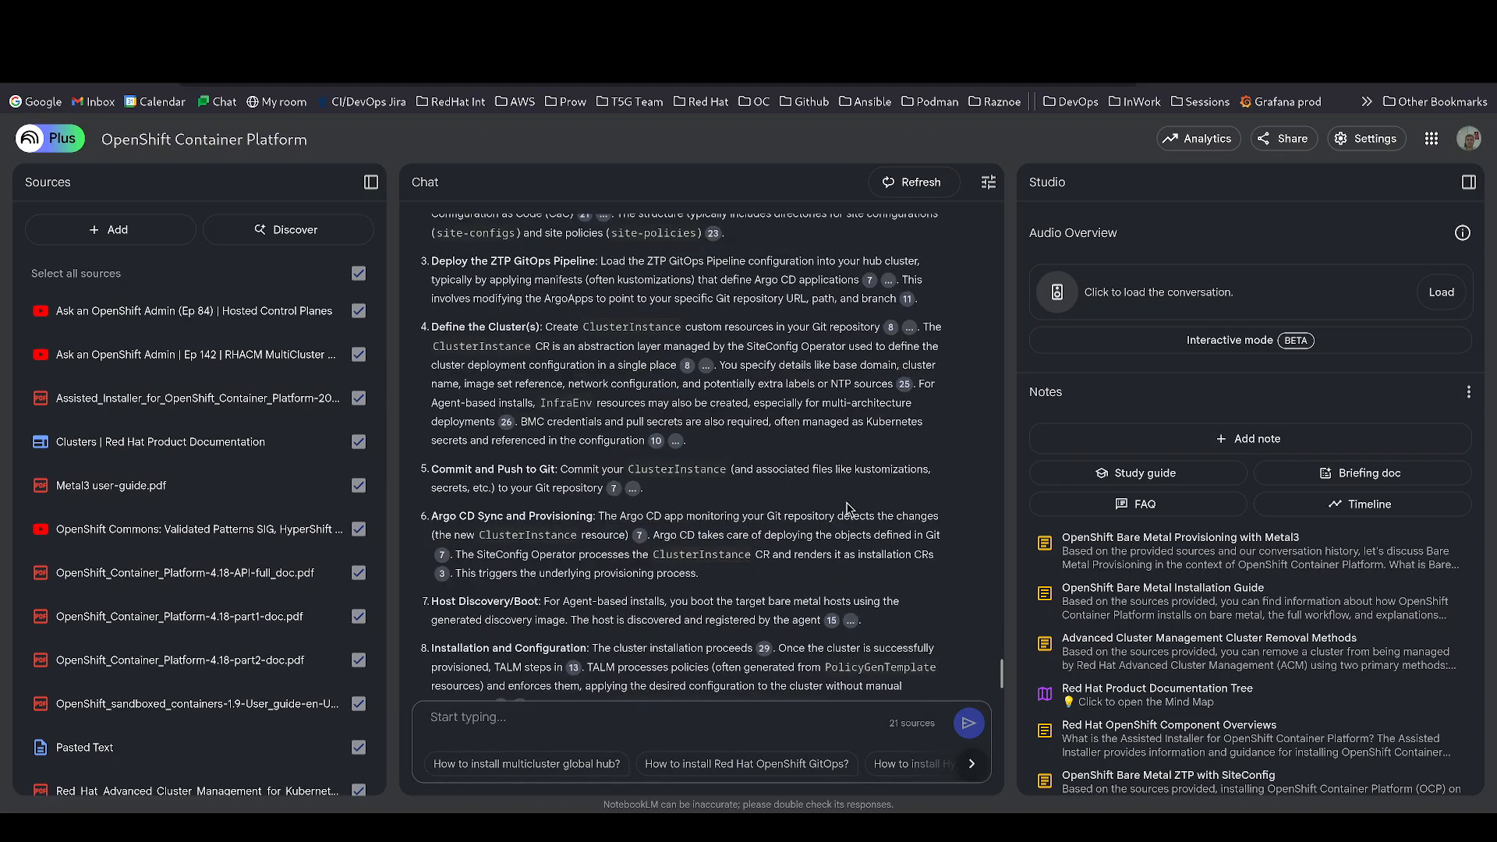
scroll(828, 502, up, 2)
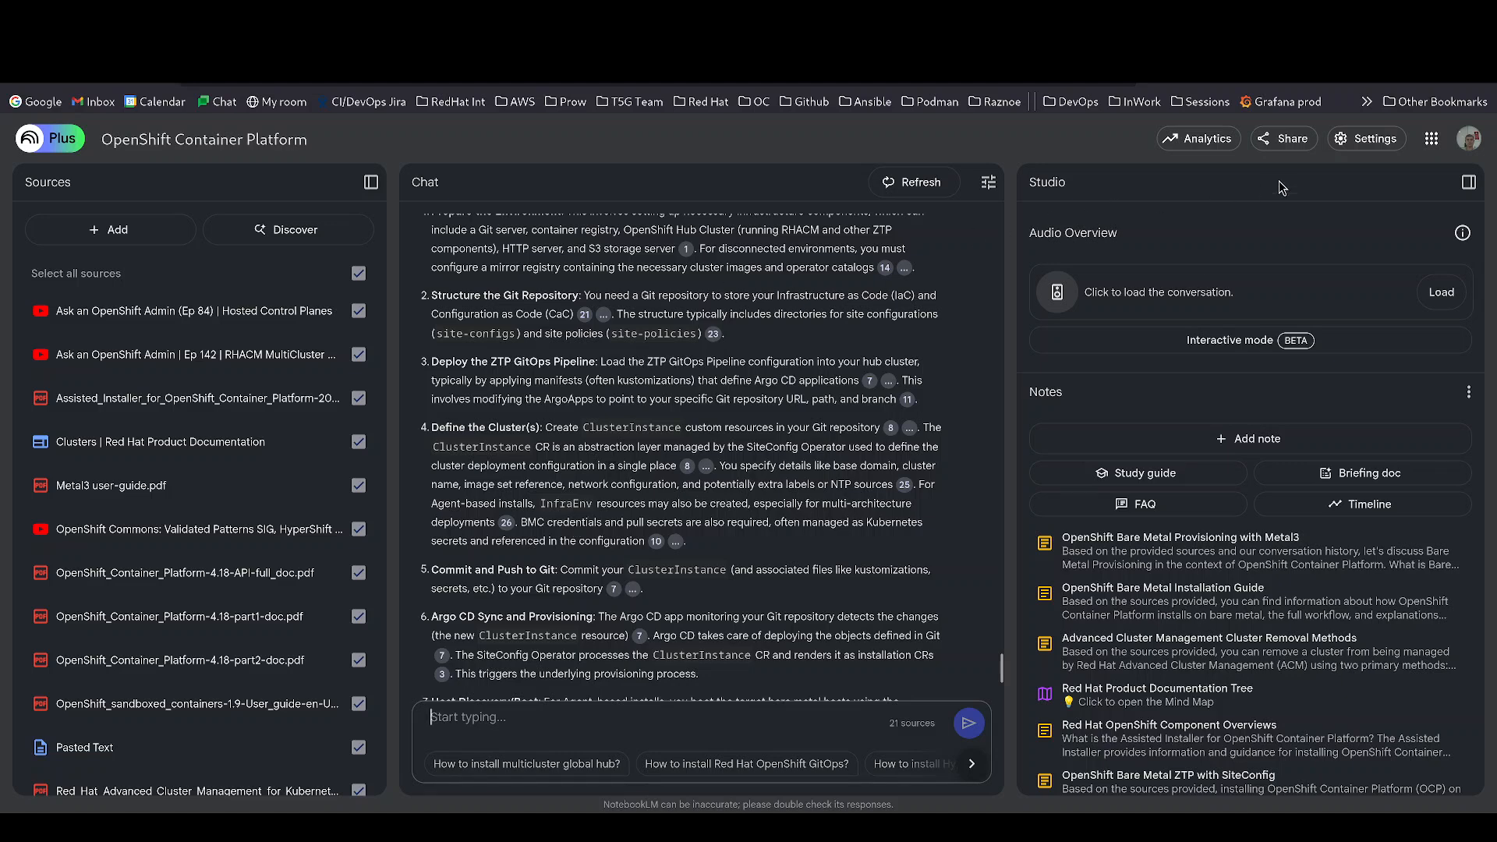
click(1290, 145)
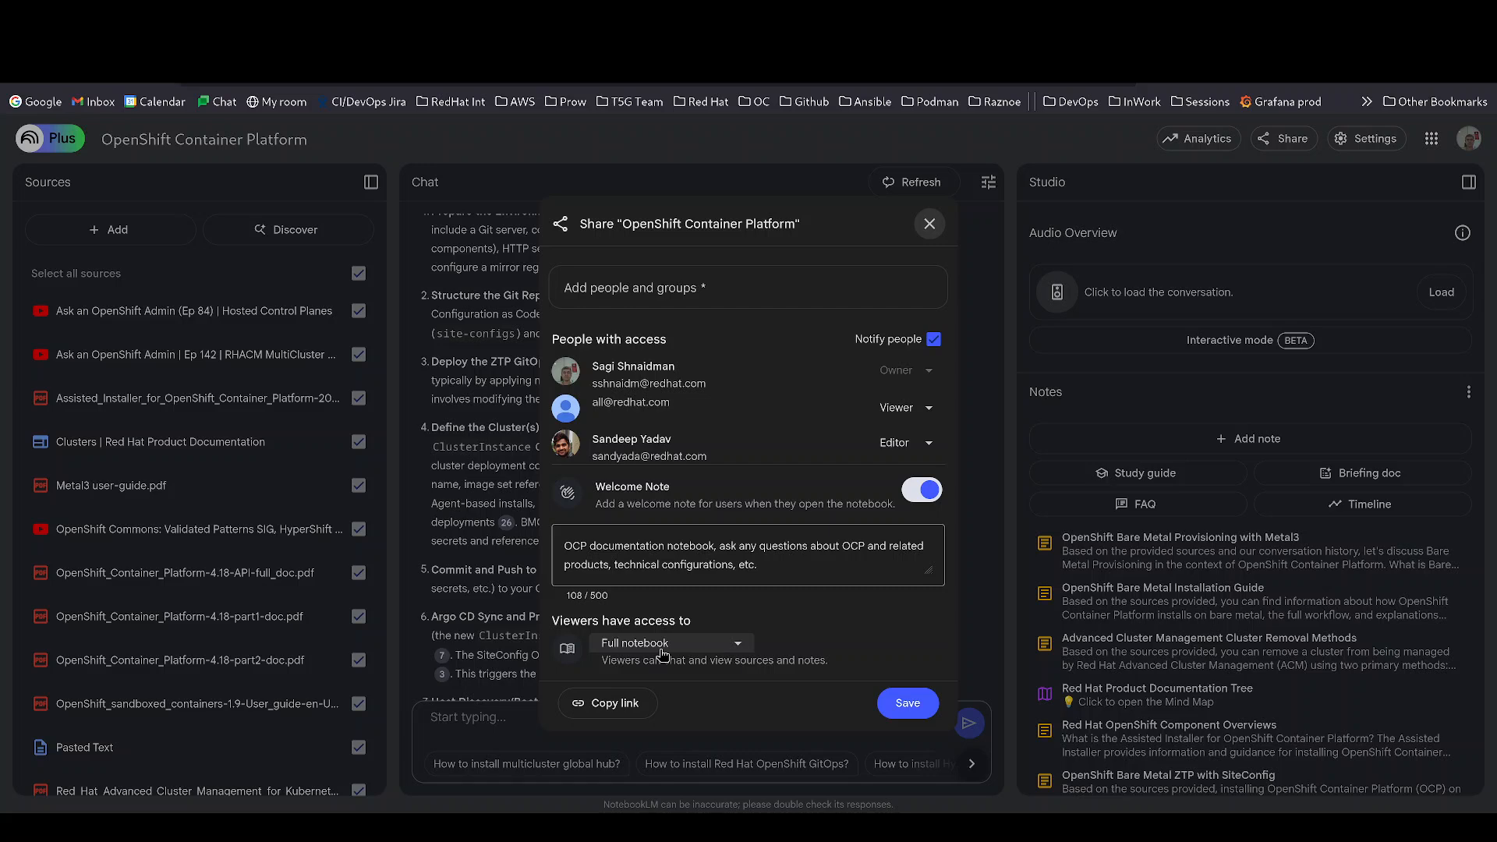
click(929, 225)
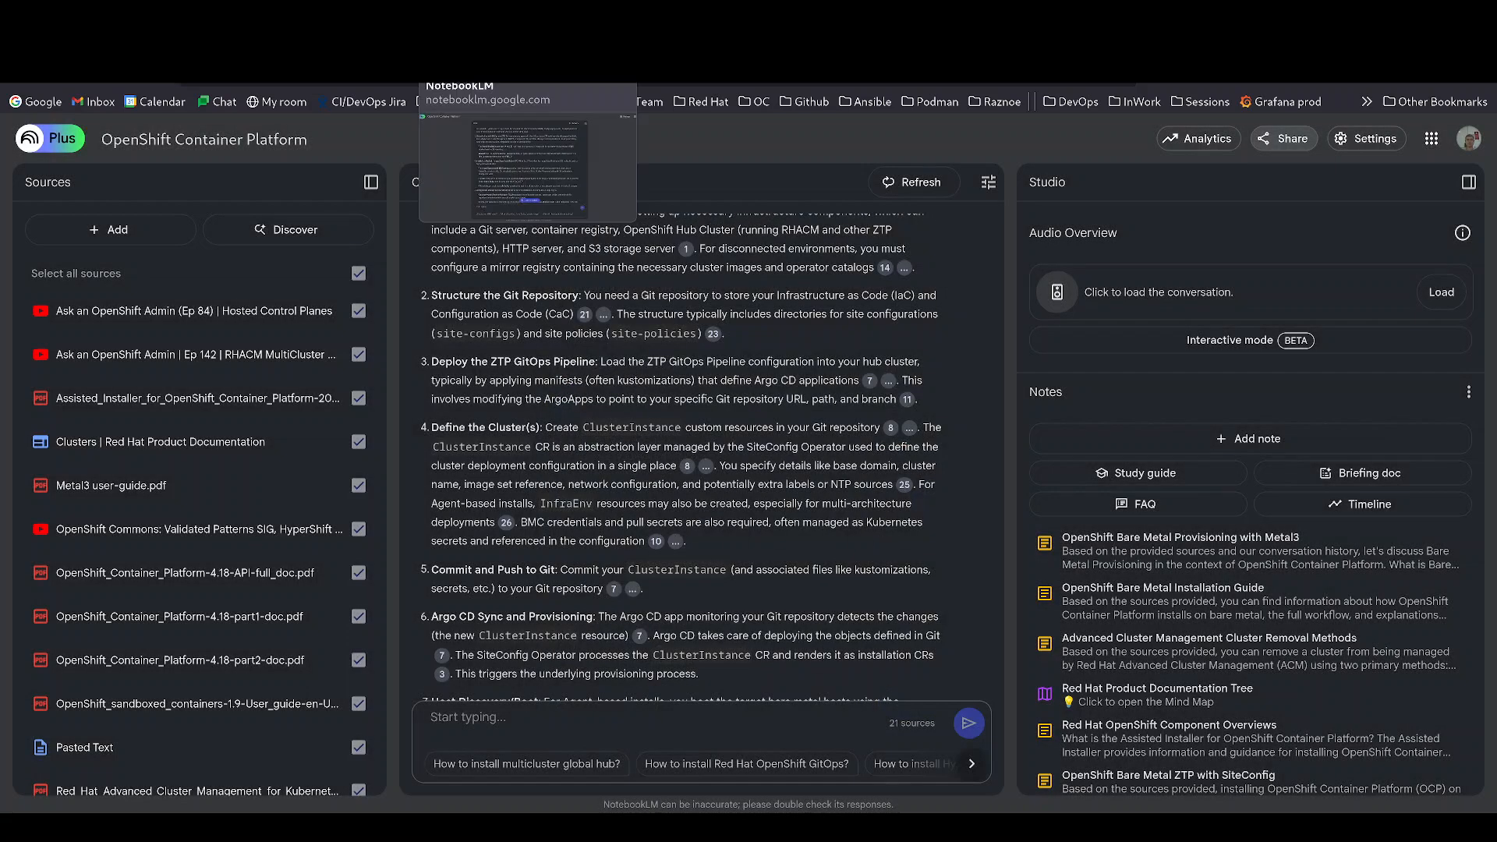
click(460, 43)
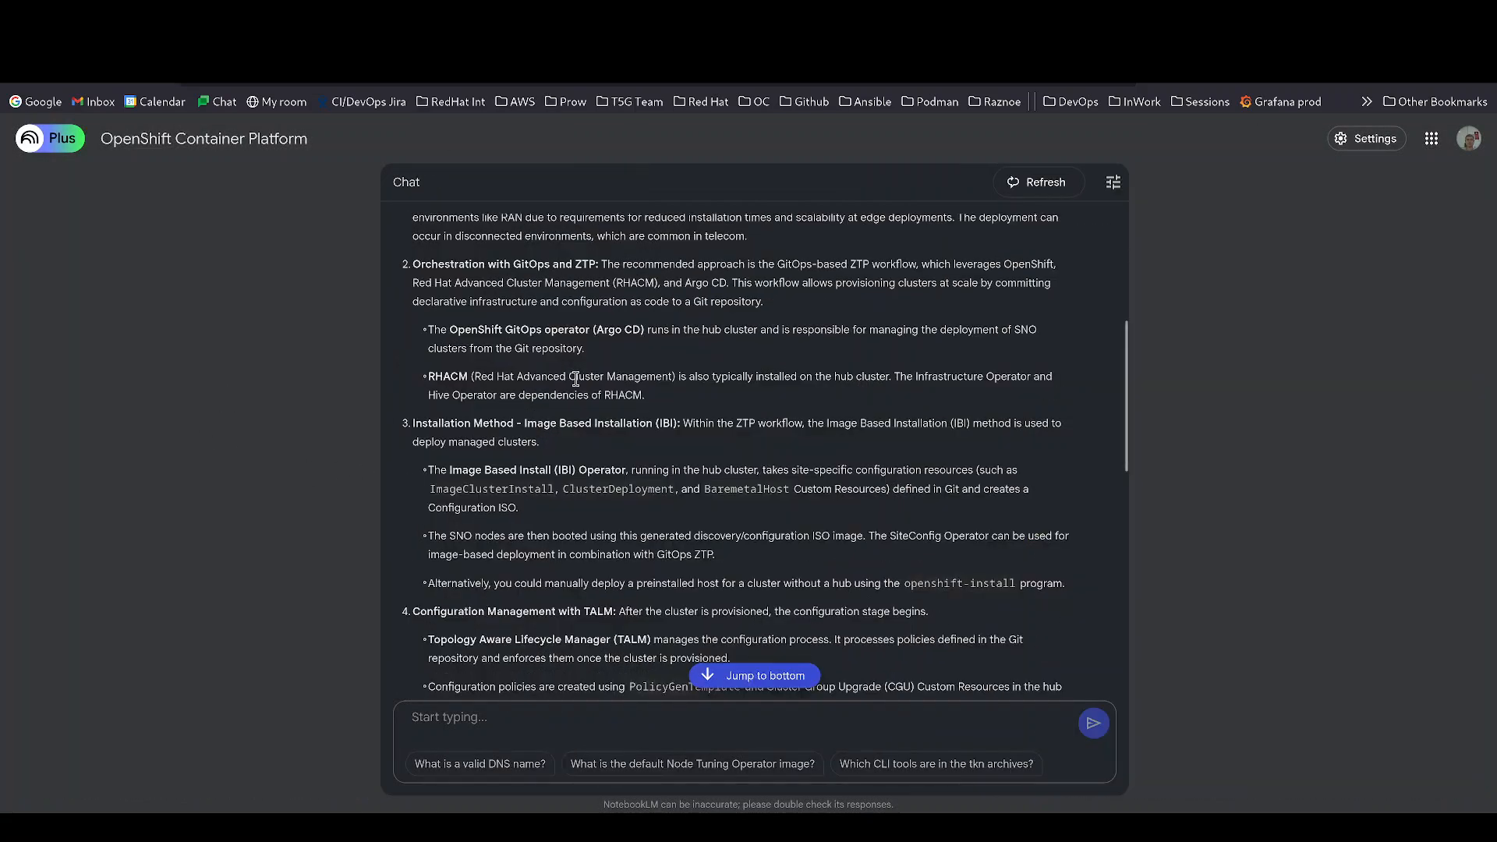
scroll(507, 381, up, 5)
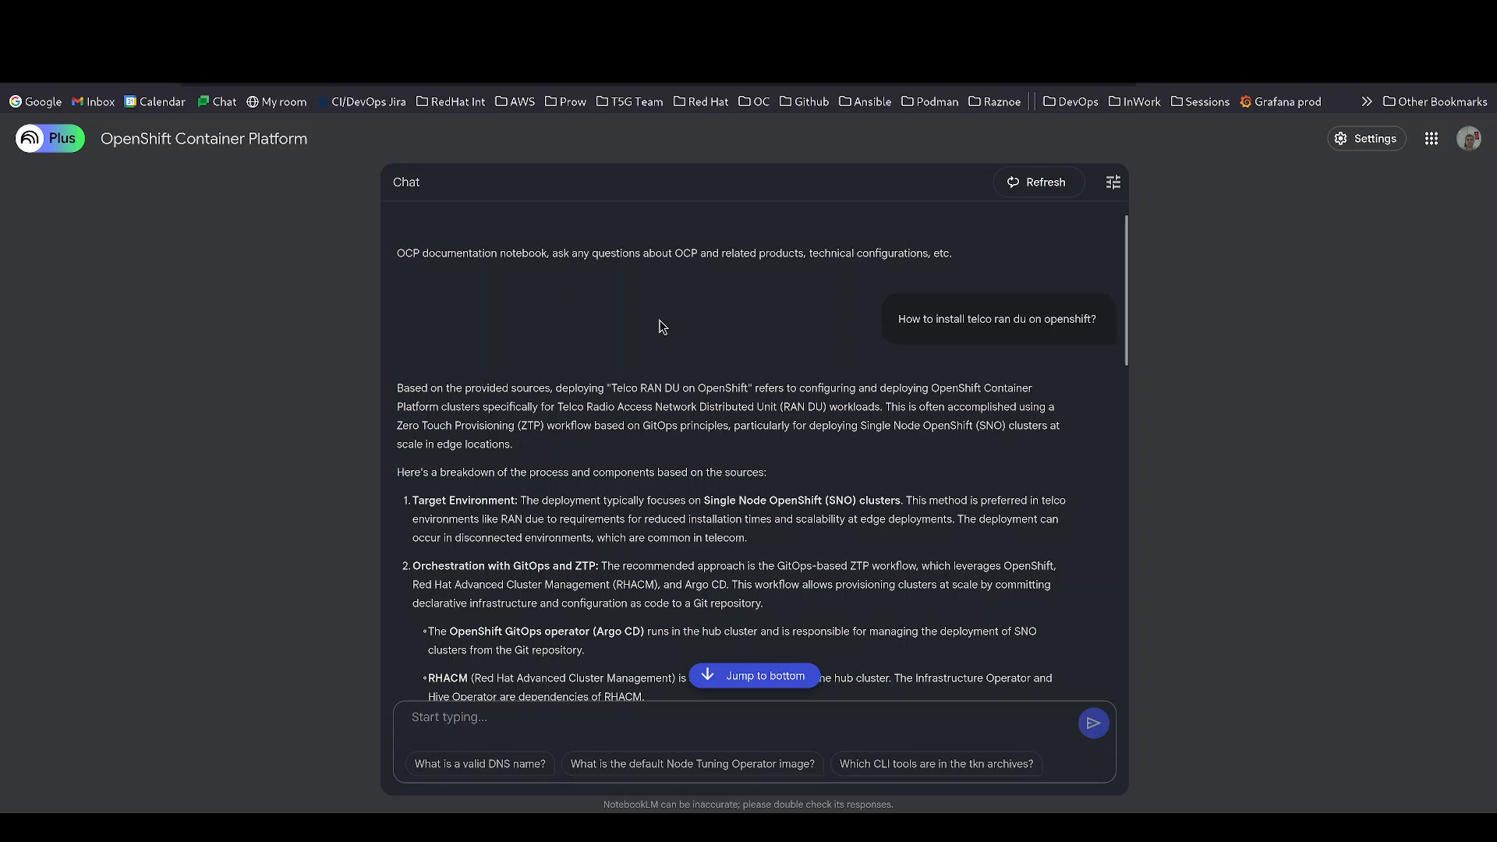
scroll(706, 336, down, 2)
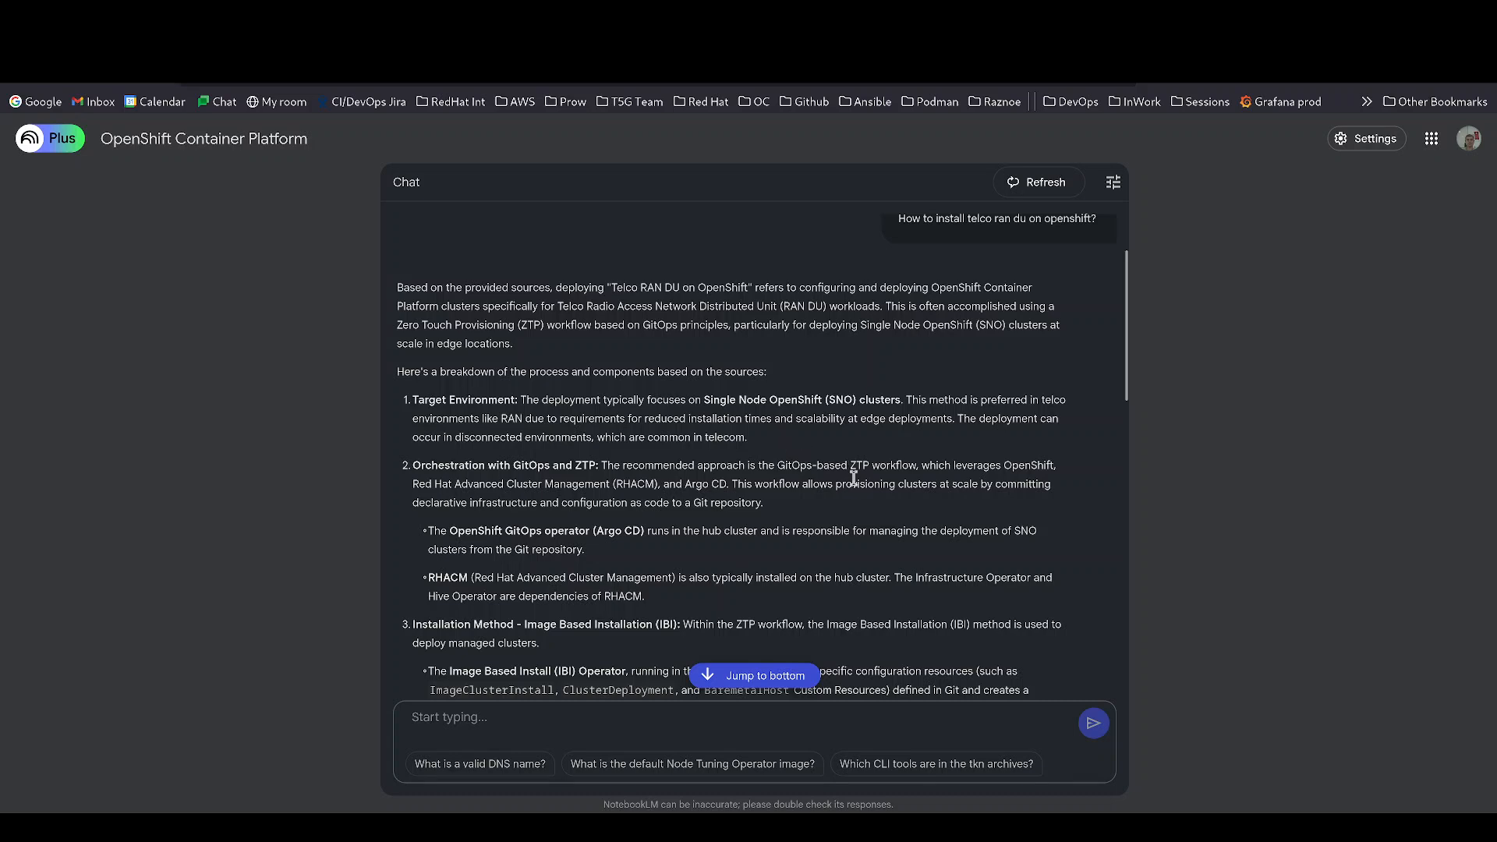
scroll(853, 478, down, 10)
scroll(856, 480, down, 4)
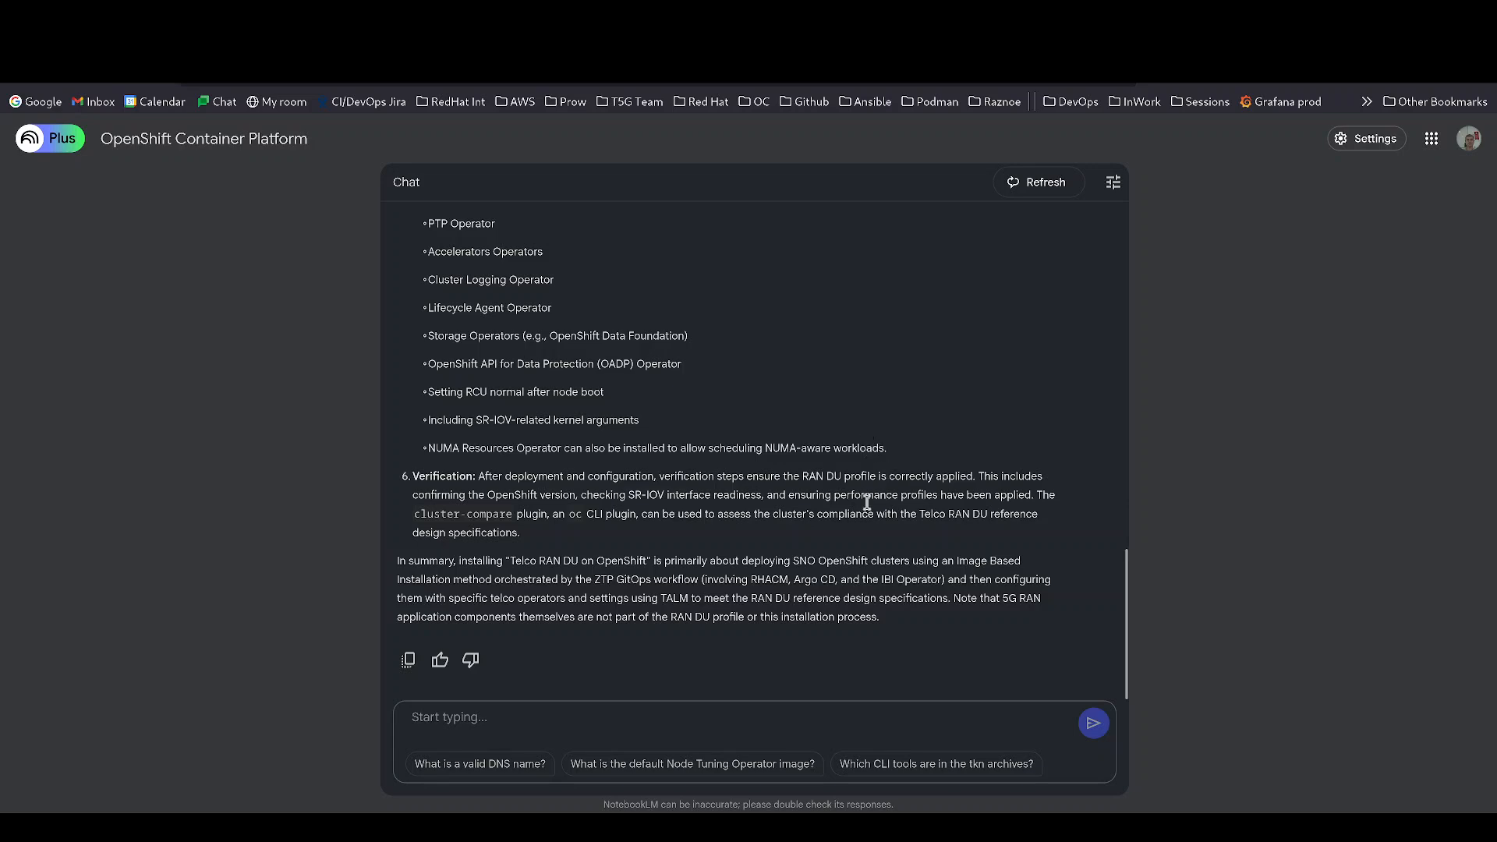
scroll(794, 519, up, 10)
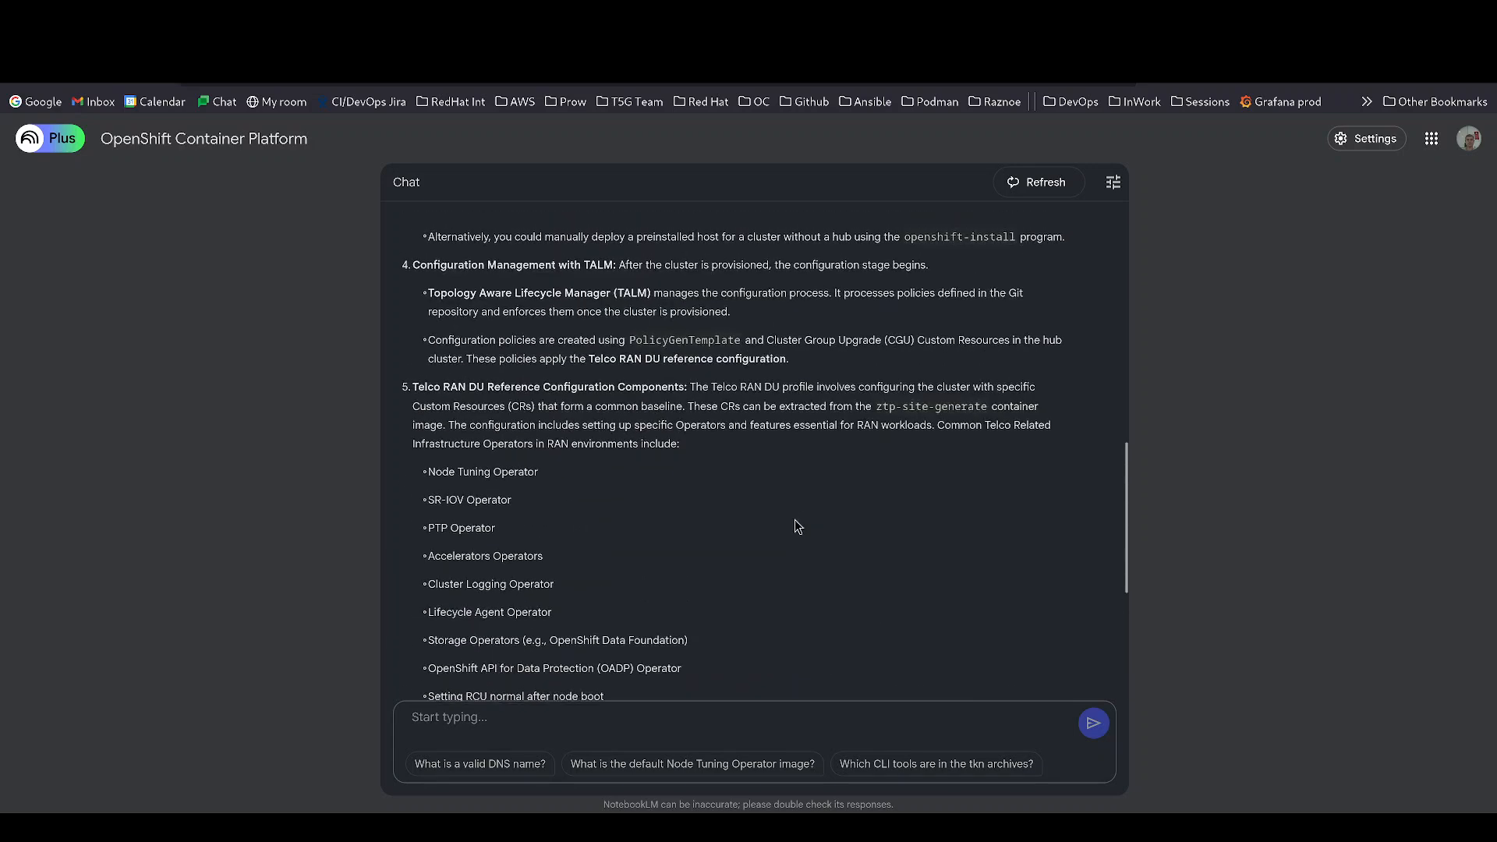
scroll(828, 487, up, 3)
scroll(833, 502, up, 2)
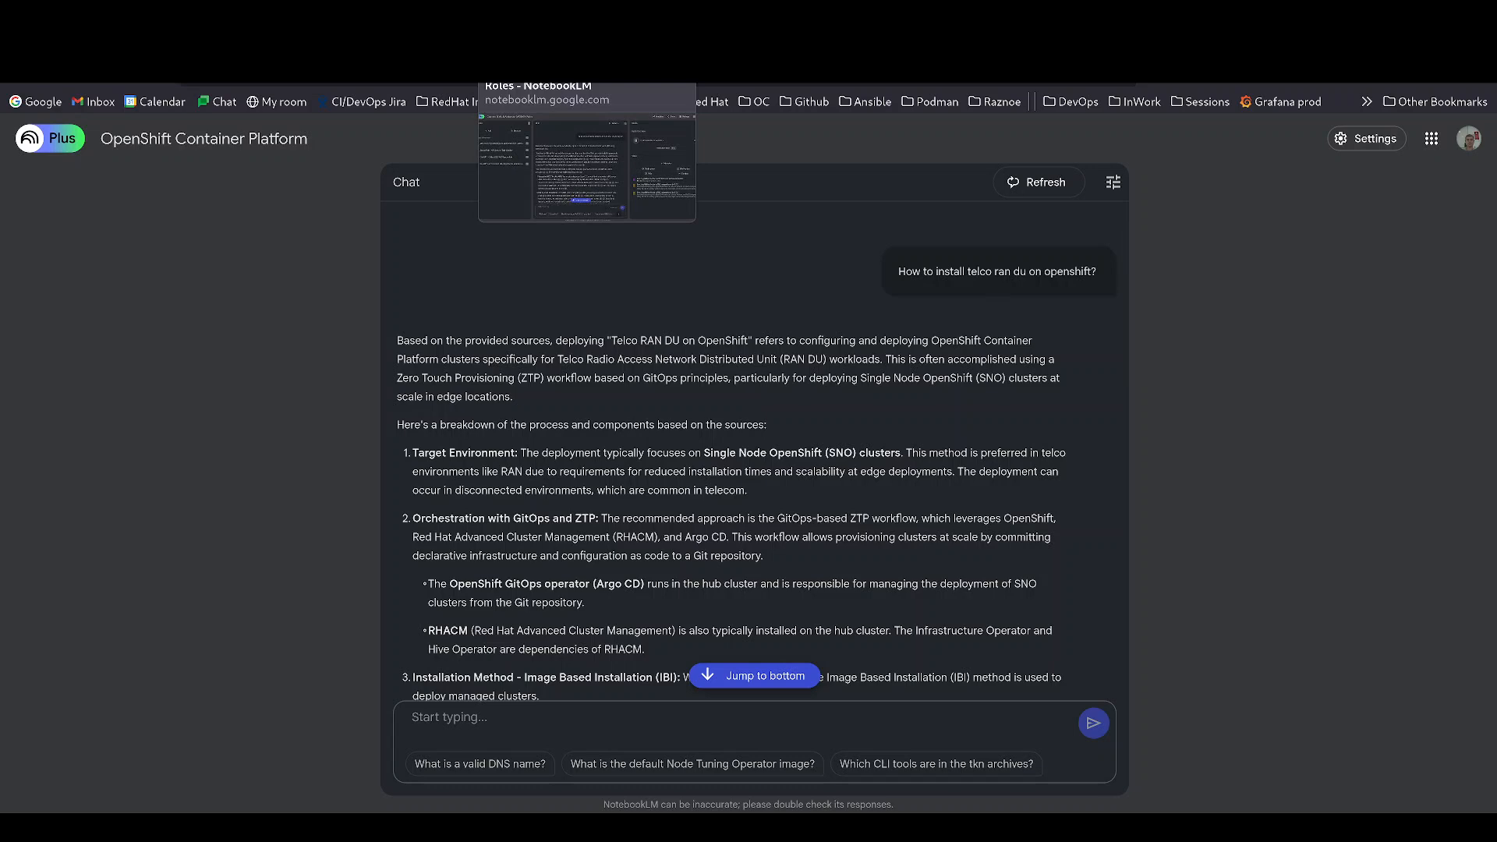
- Open the Connect GitHub Actions to AWS IAM Roles notebook and read its 10-step OIDC workflow answer
click(538, 39)
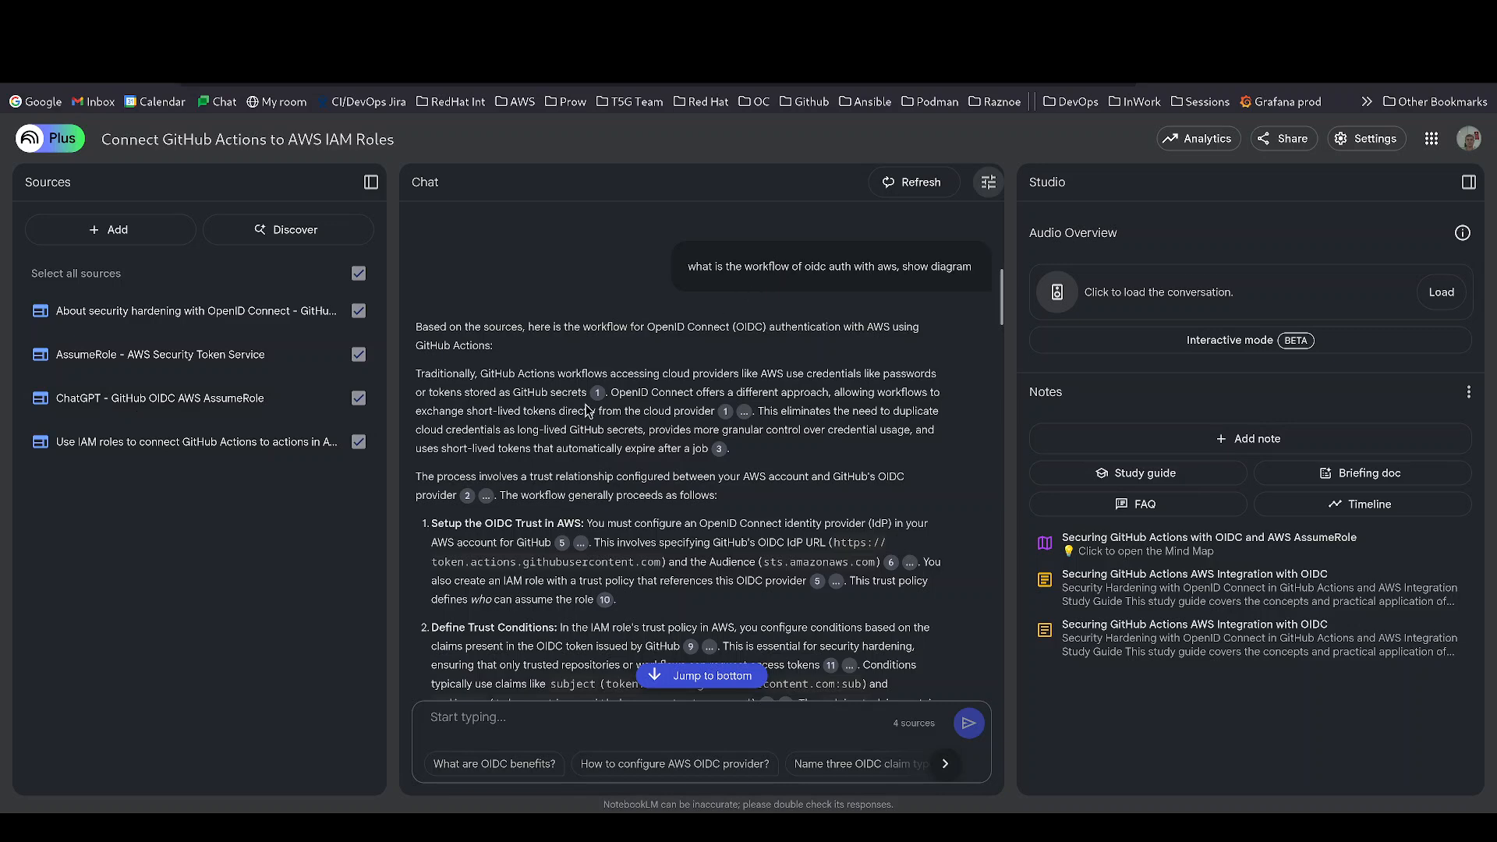
scroll(590, 411, down, 4)
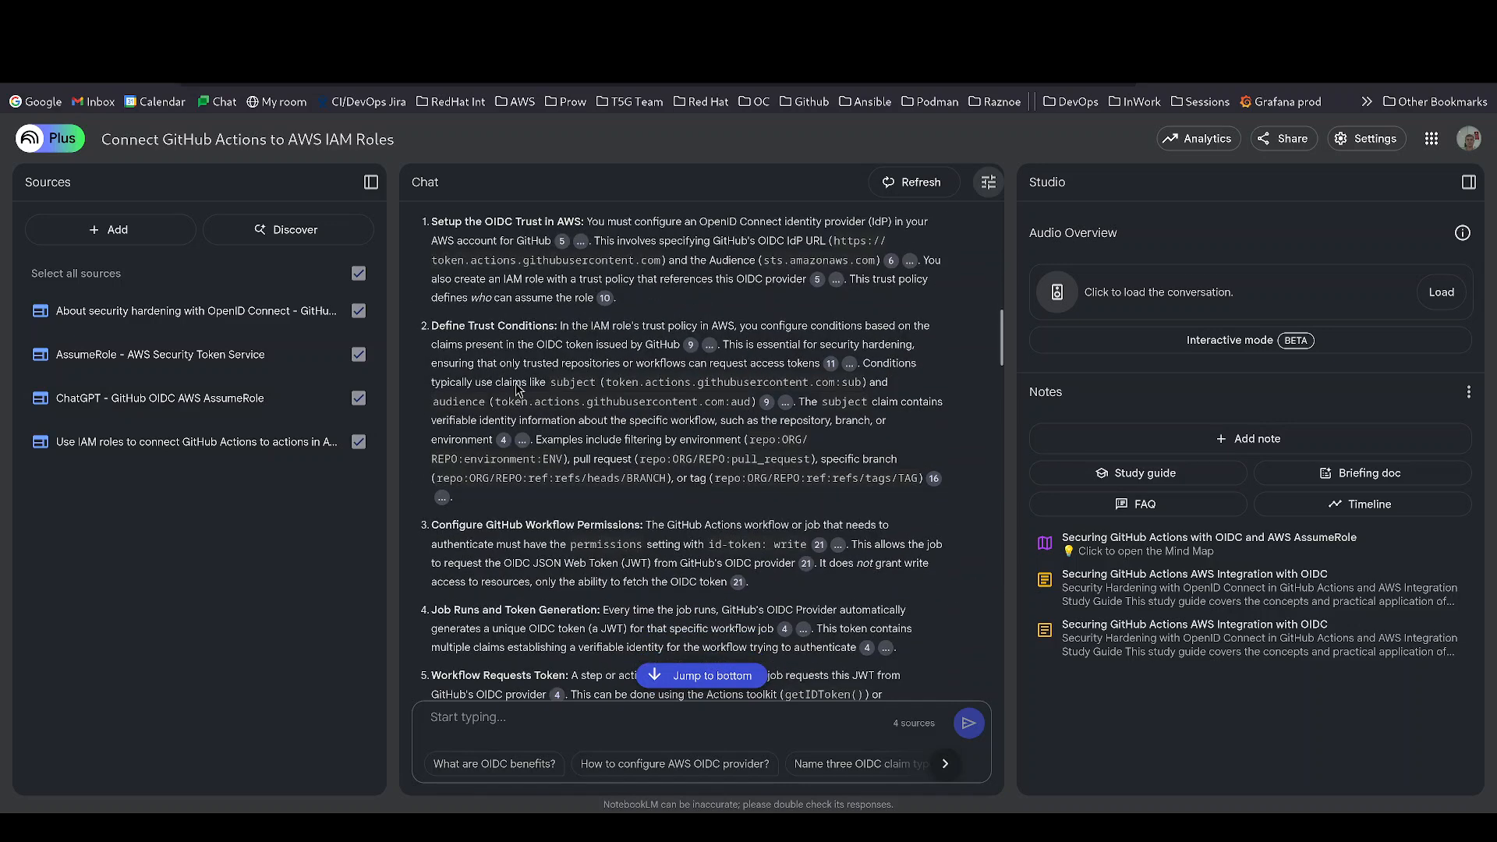
scroll(497, 543, down, 3)
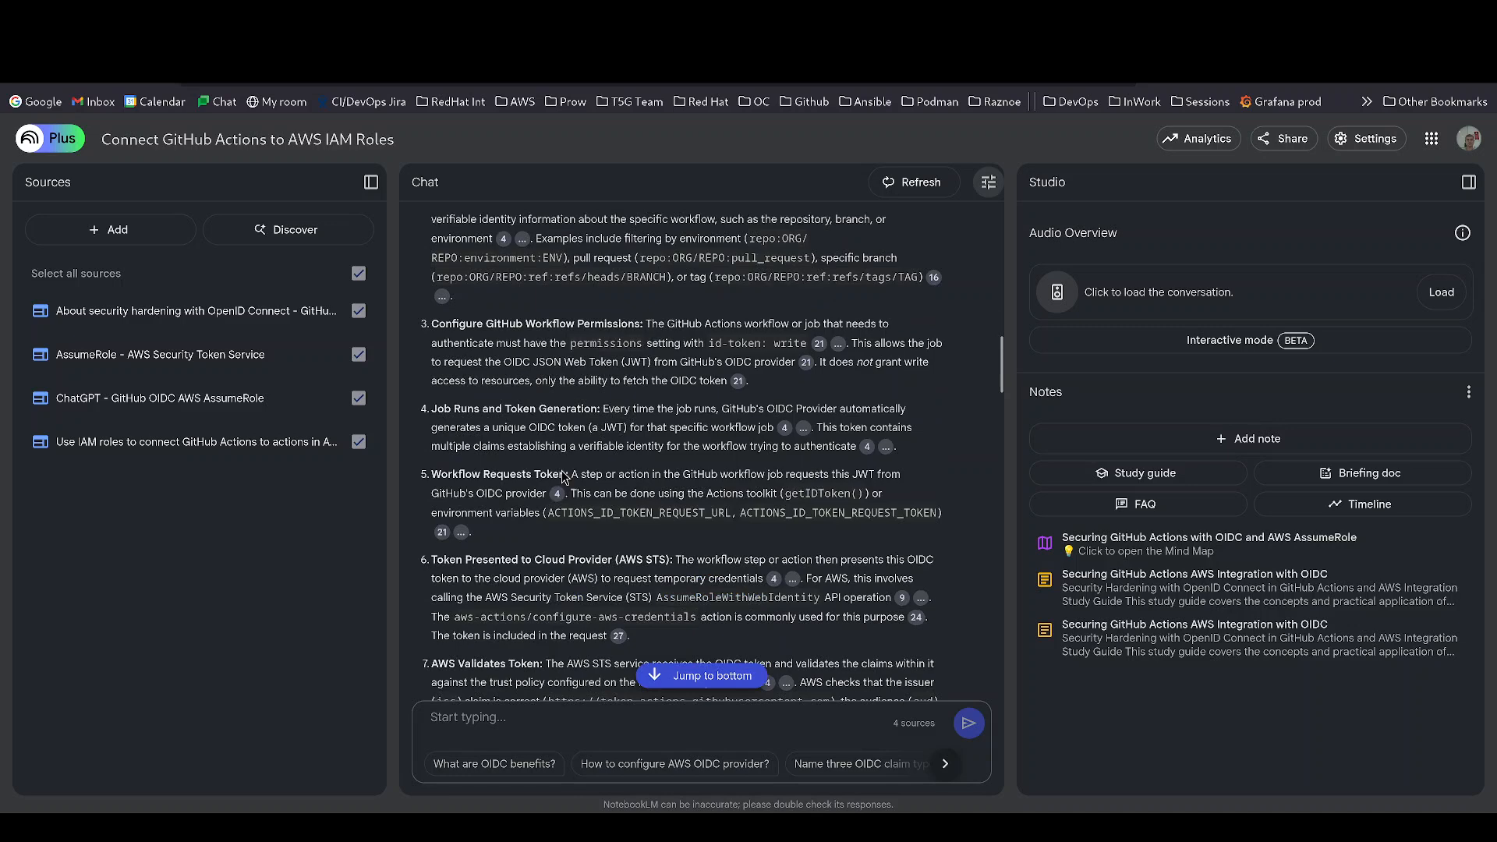
scroll(542, 494, down, 3)
scroll(580, 490, down, 1)
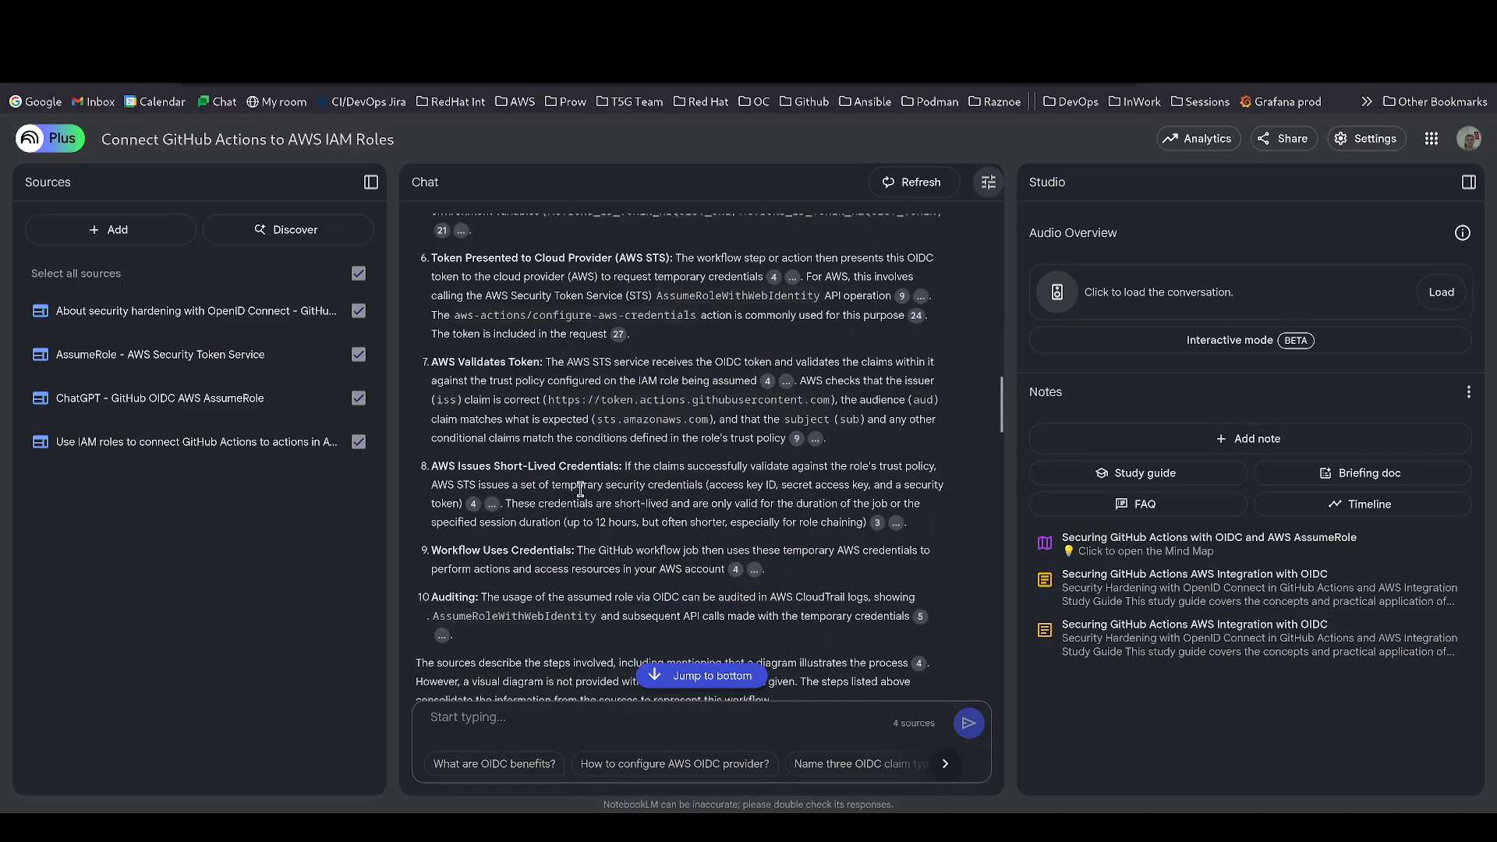
scroll(580, 489, down, 1)
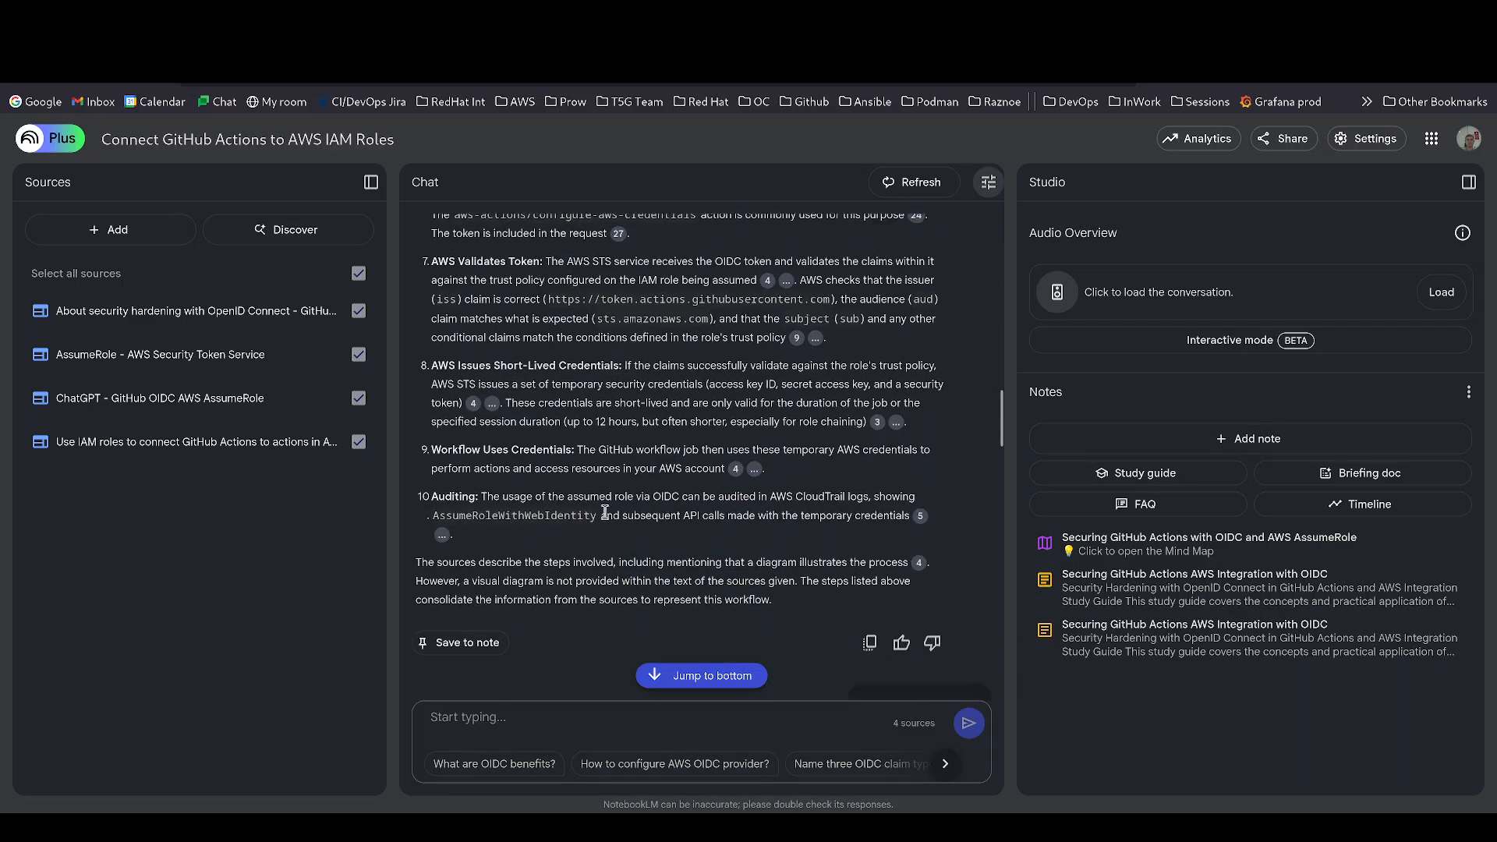
scroll(635, 515, down, 1)
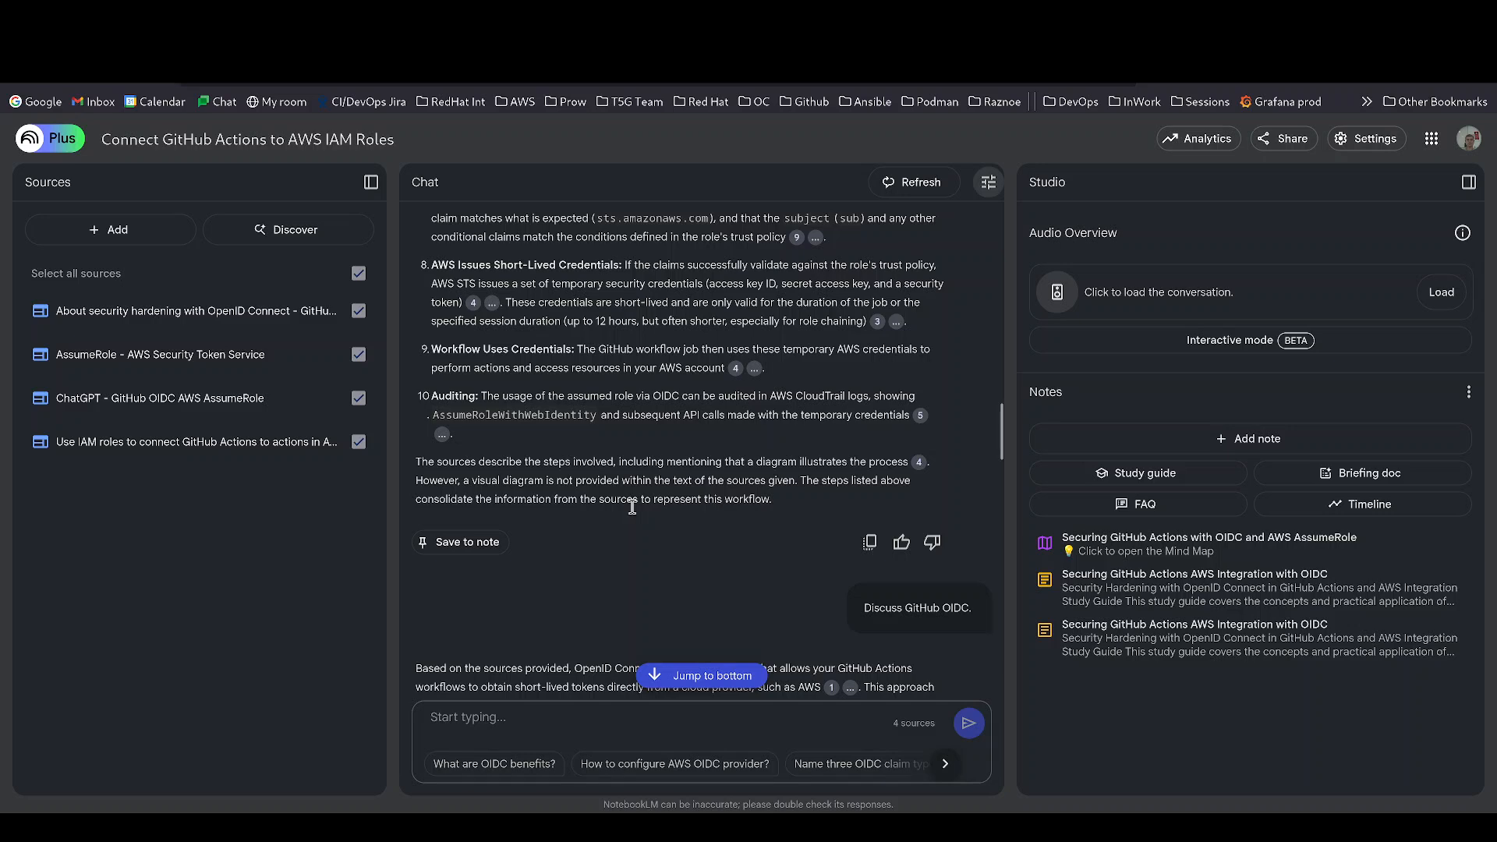
scroll(632, 507, up, 2)
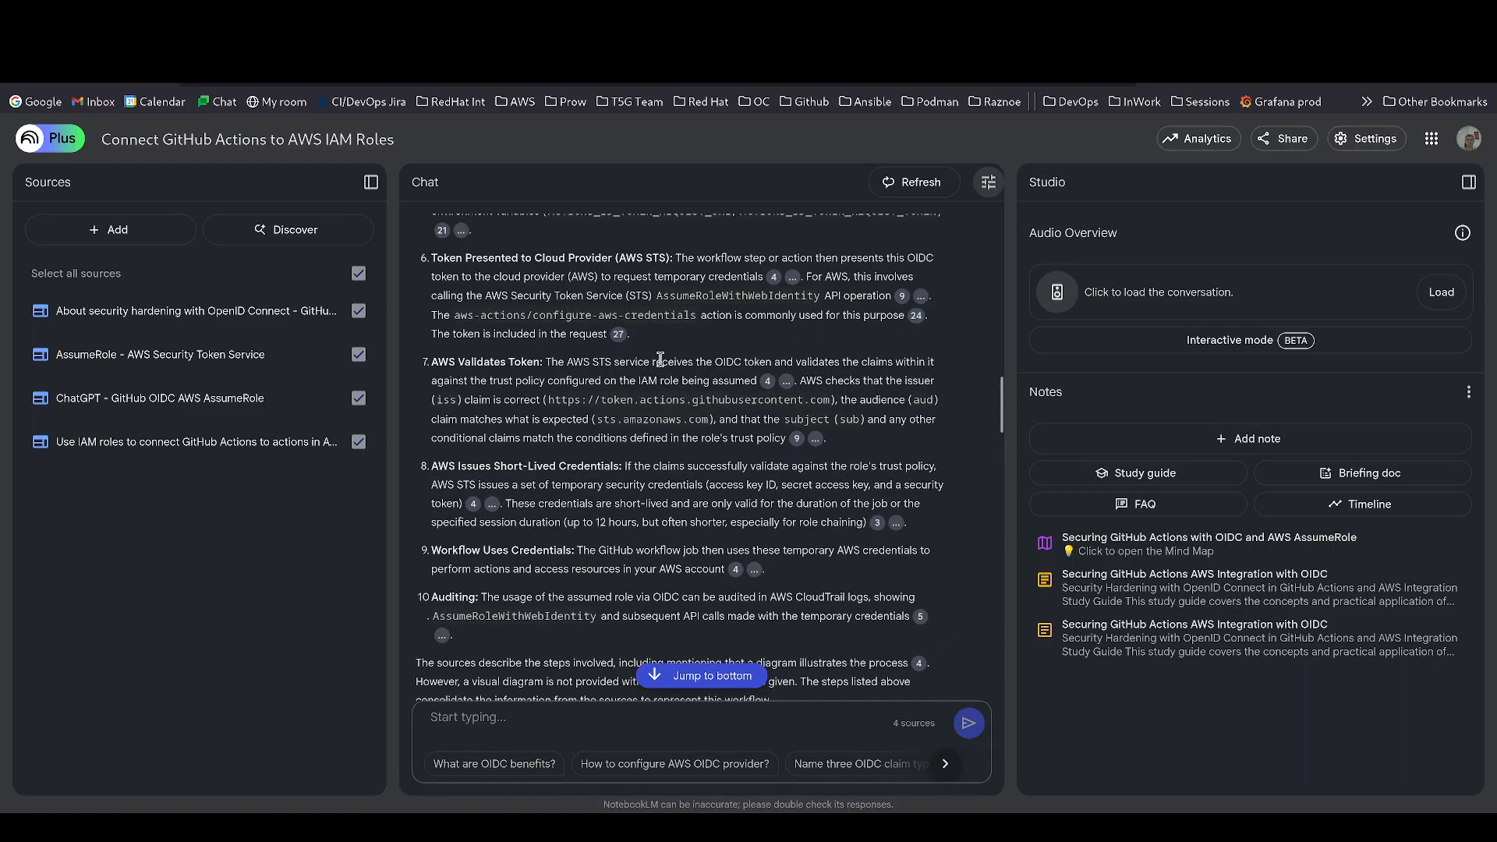
scroll(659, 359, up, 4)
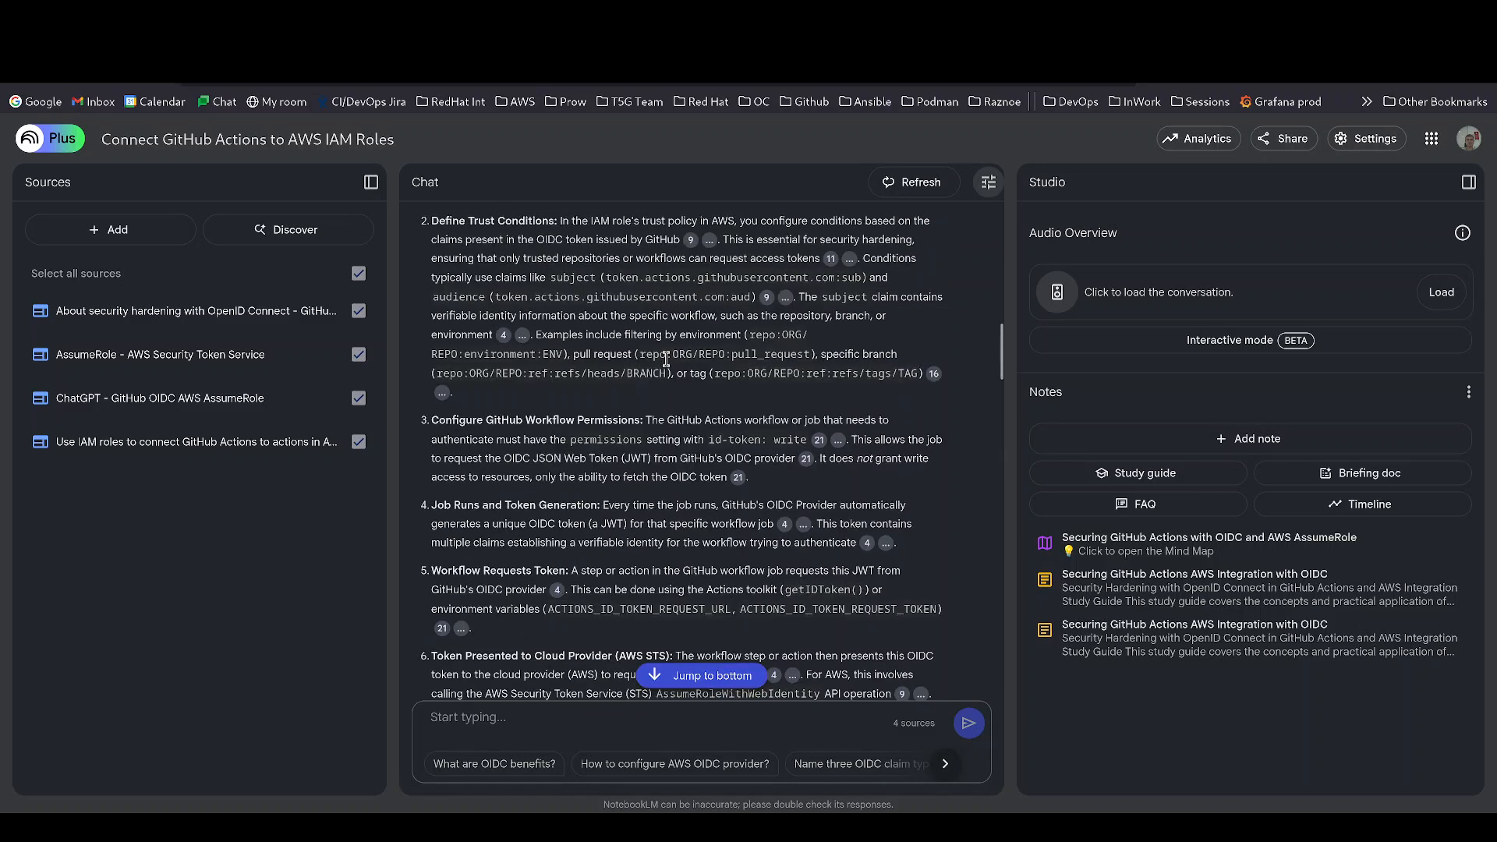
scroll(670, 400, up, 2)
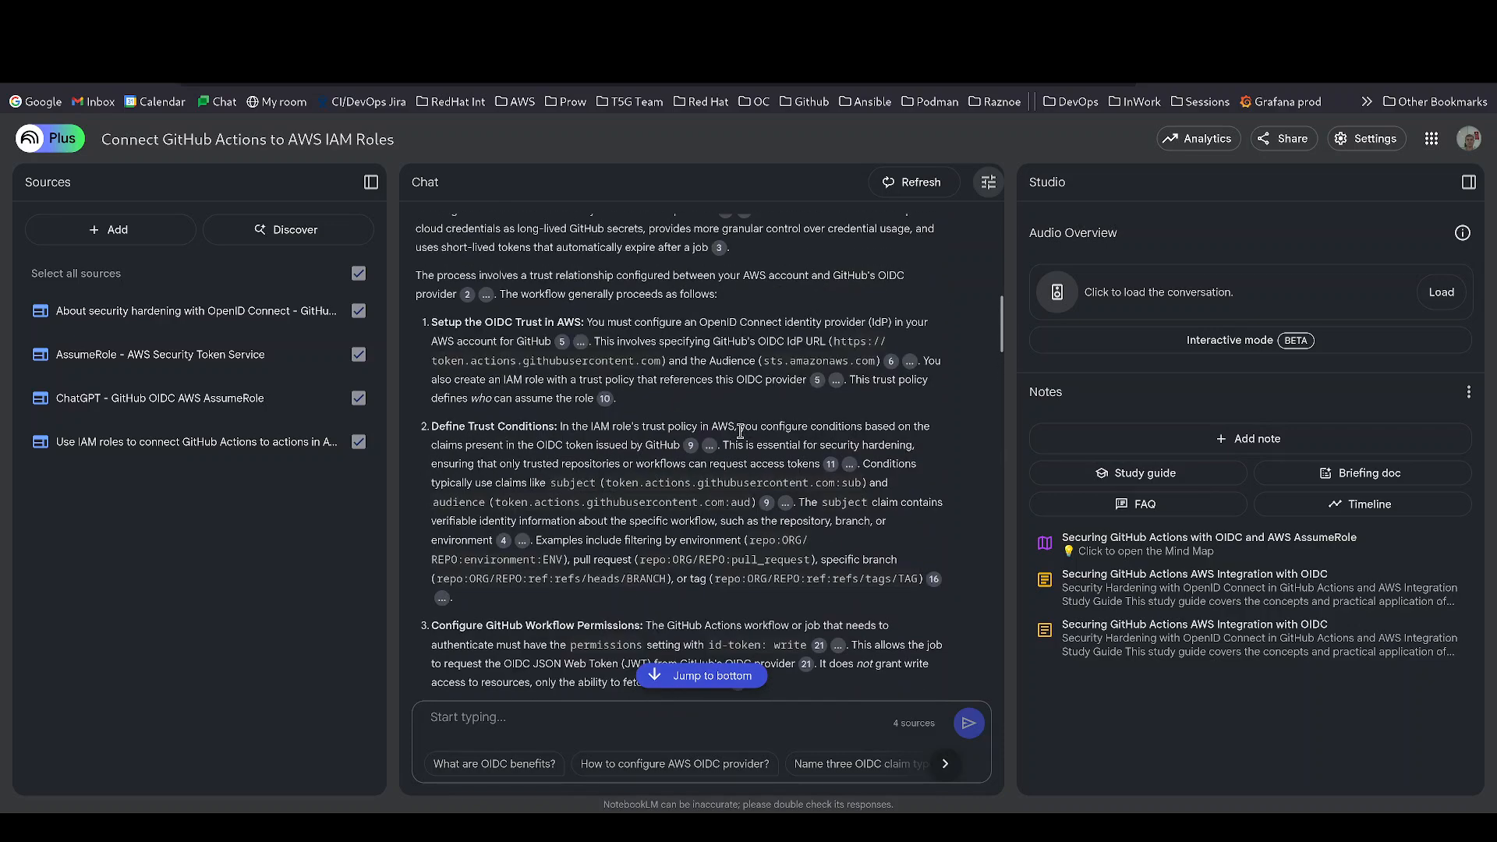
scroll(740, 429, up, 2)
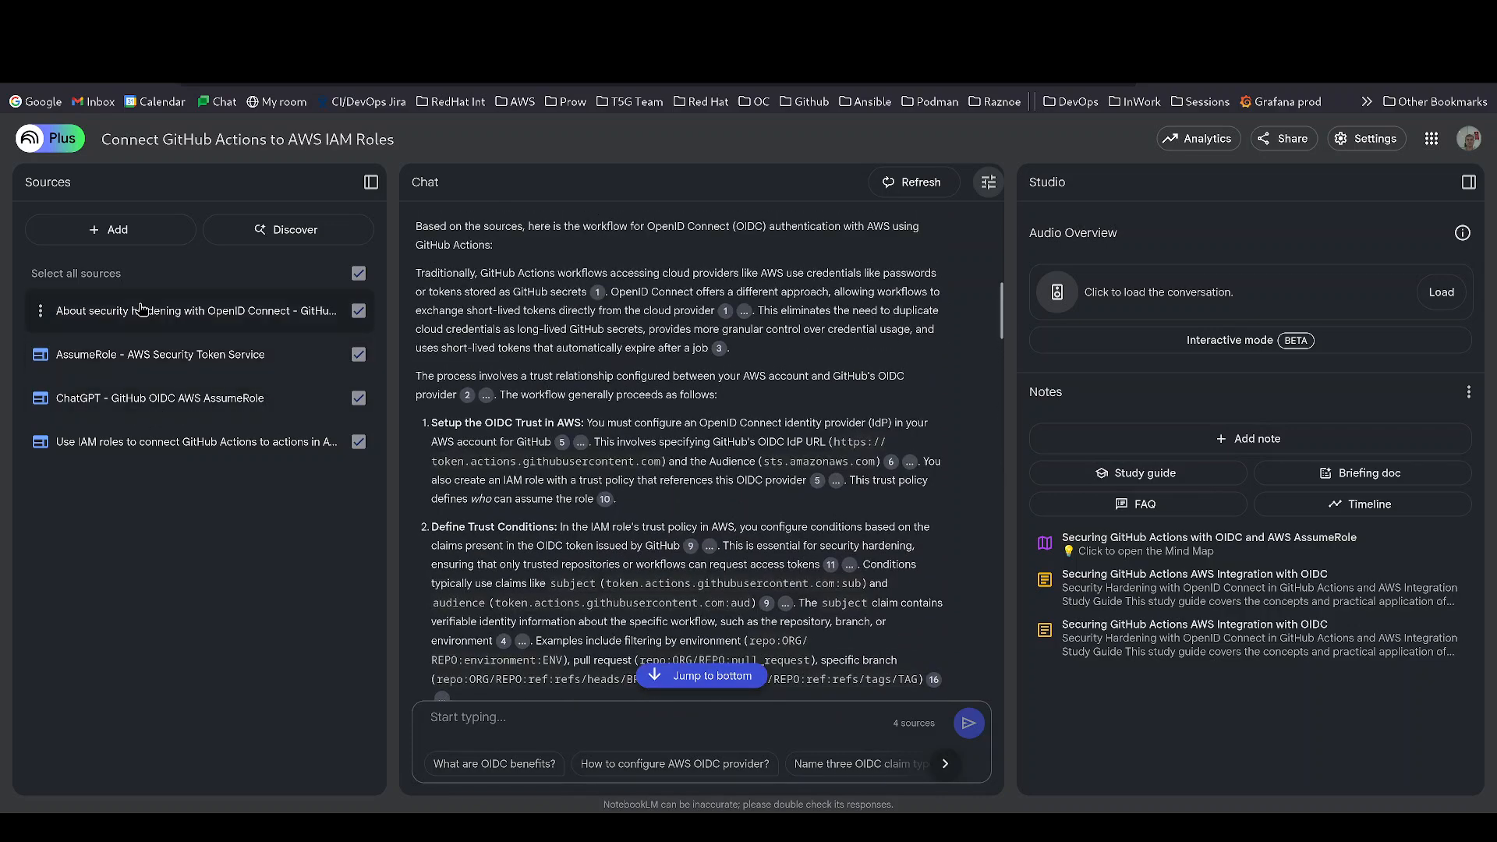
- Open and scroll through the About security hardening with OpenID Connect source
click(131, 309)
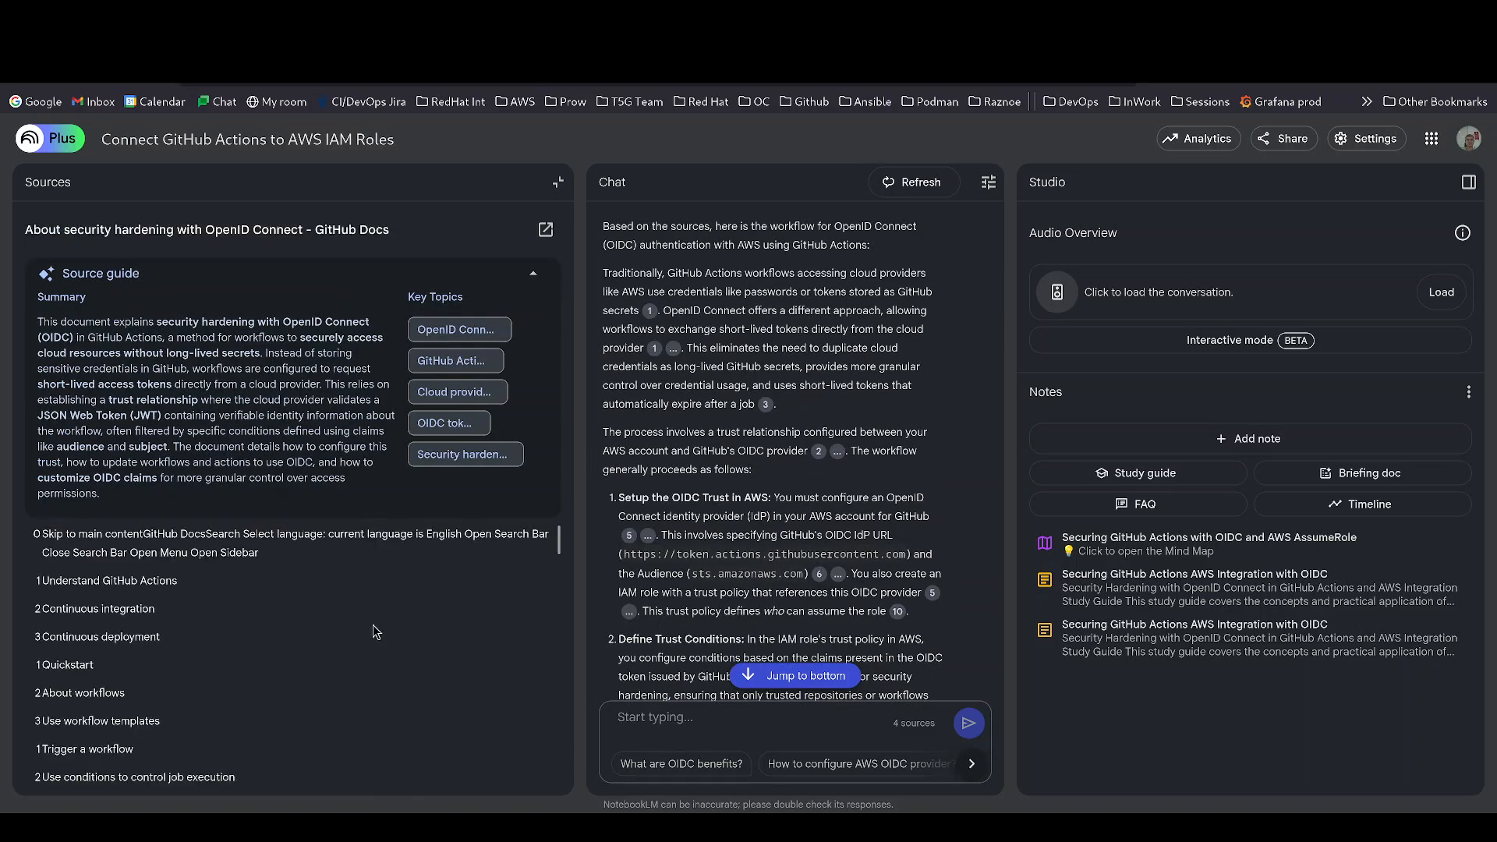
scroll(335, 619, down, 10)
scroll(312, 618, down, 10)
scroll(296, 629, down, 5)
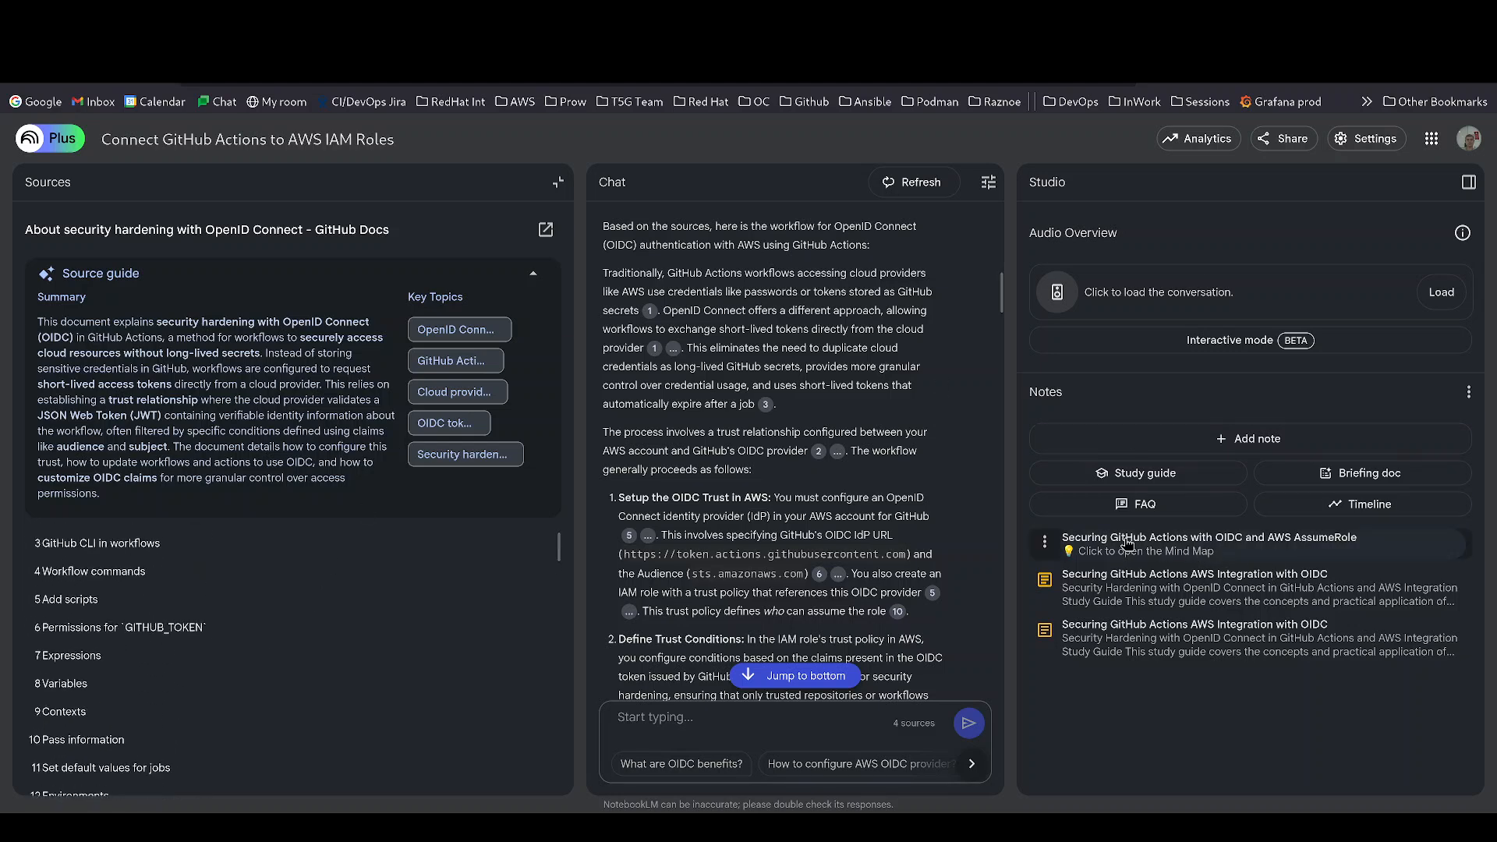
- In the OIDC mind map, expand OIDC Token (JWT), ask about Unique for each workflow job, return to OpenShift
click(1127, 543)
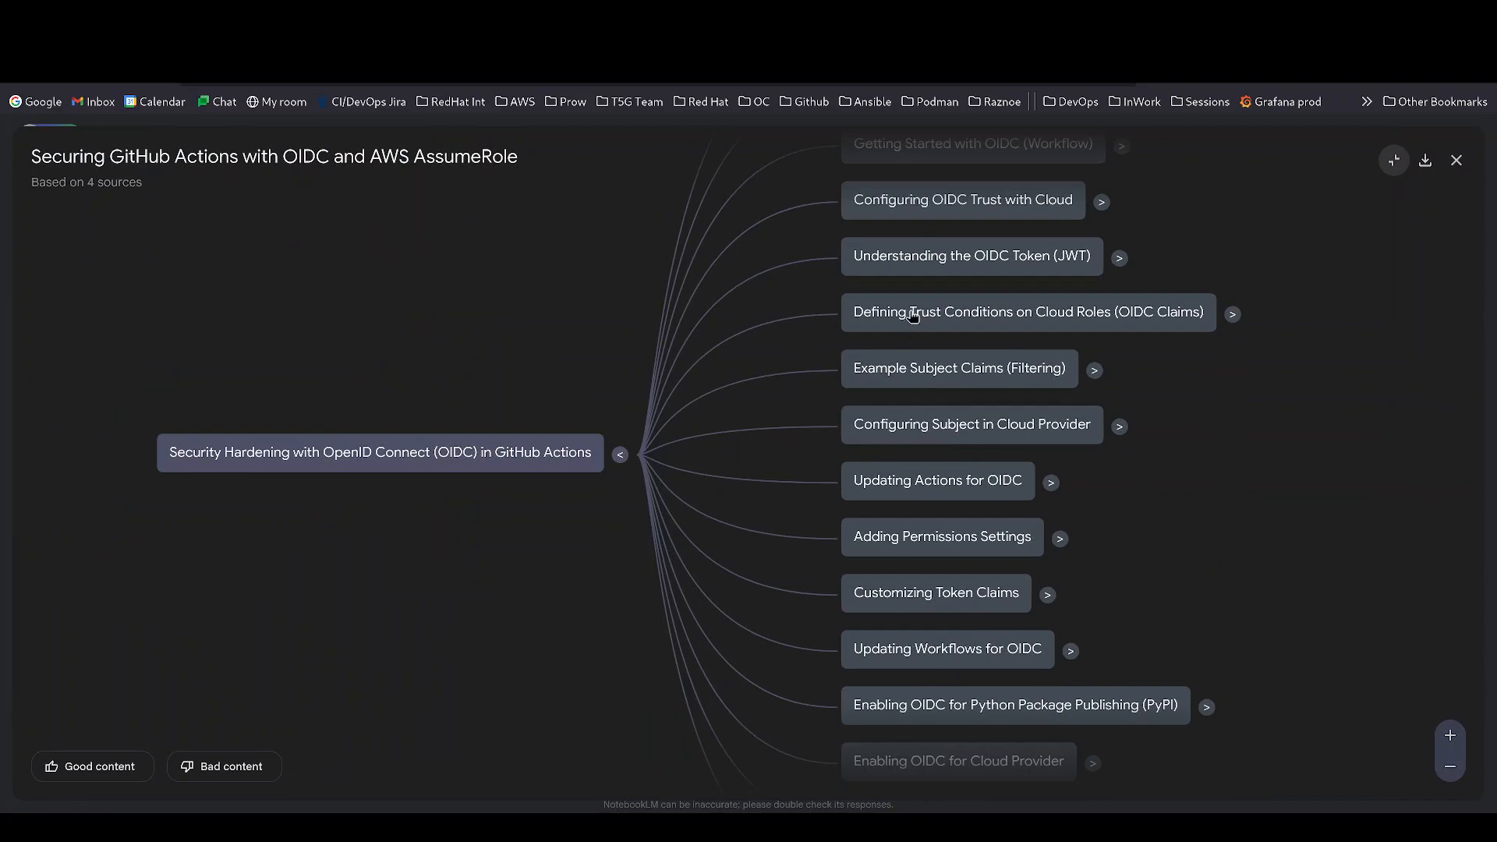
click(1119, 257)
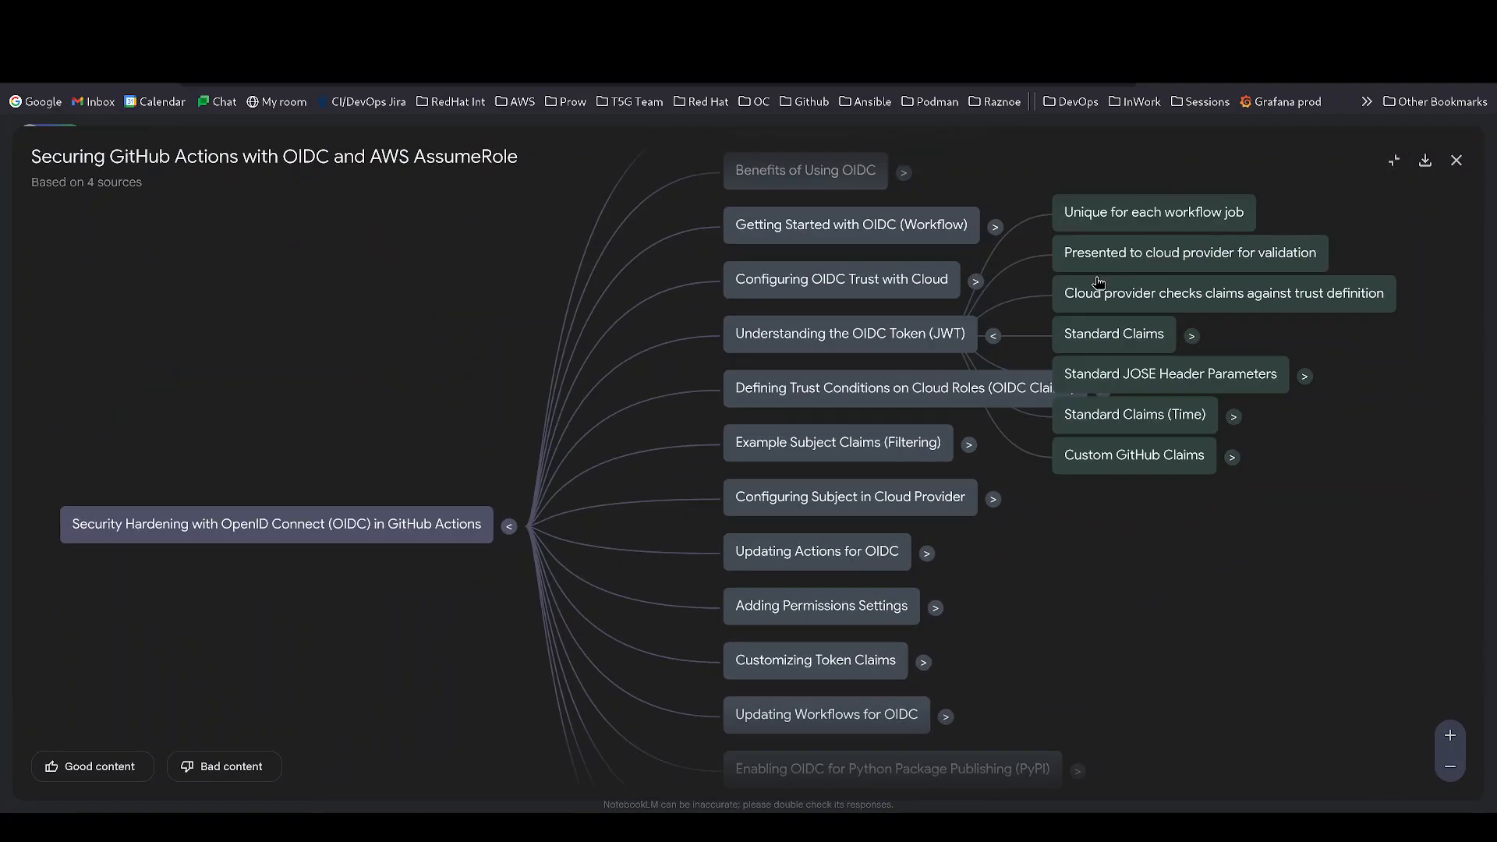
click(1082, 299)
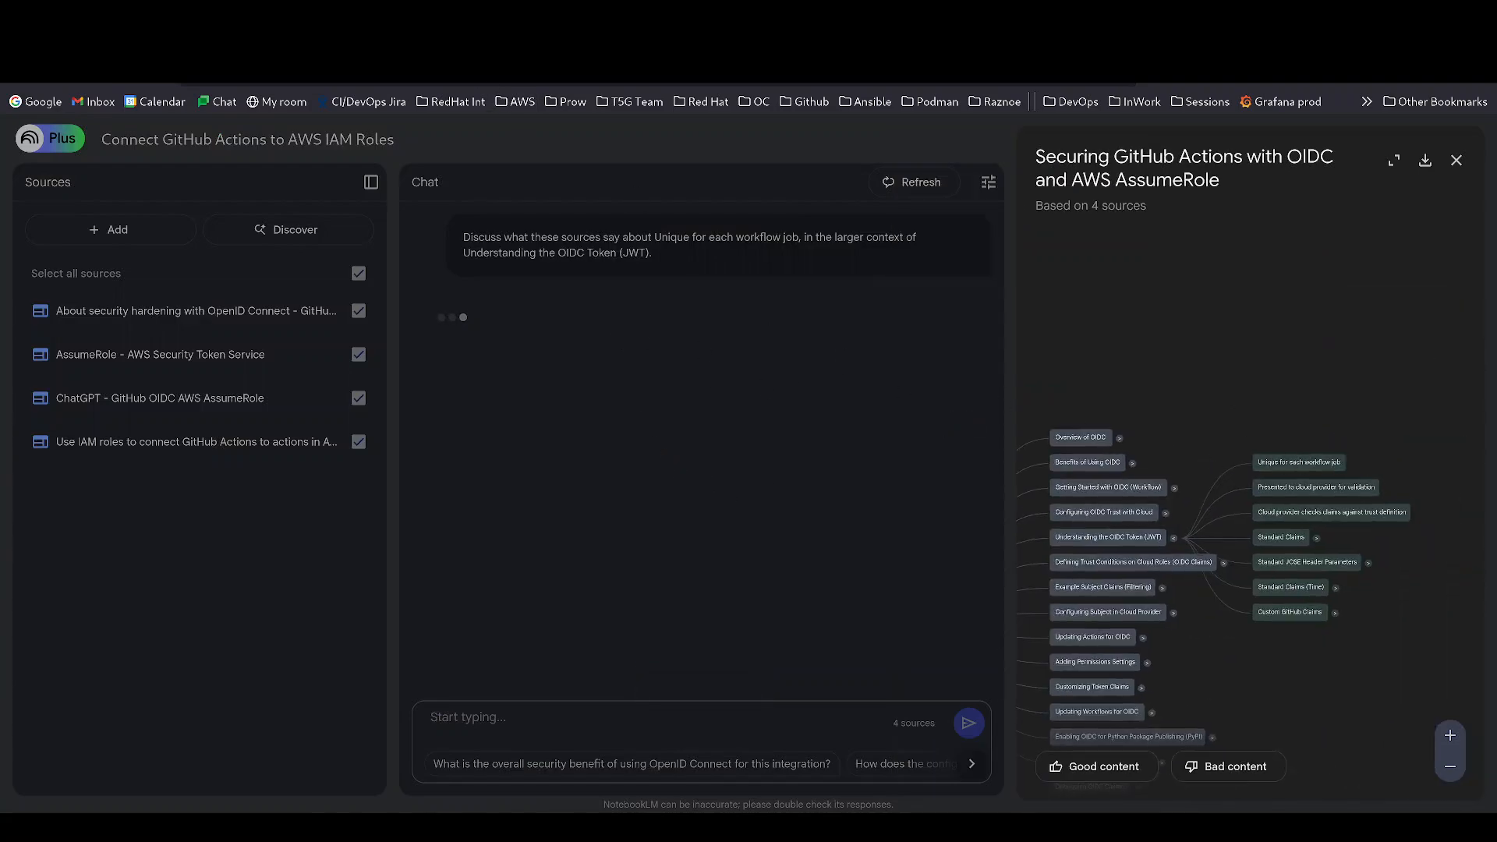
click(449, 47)
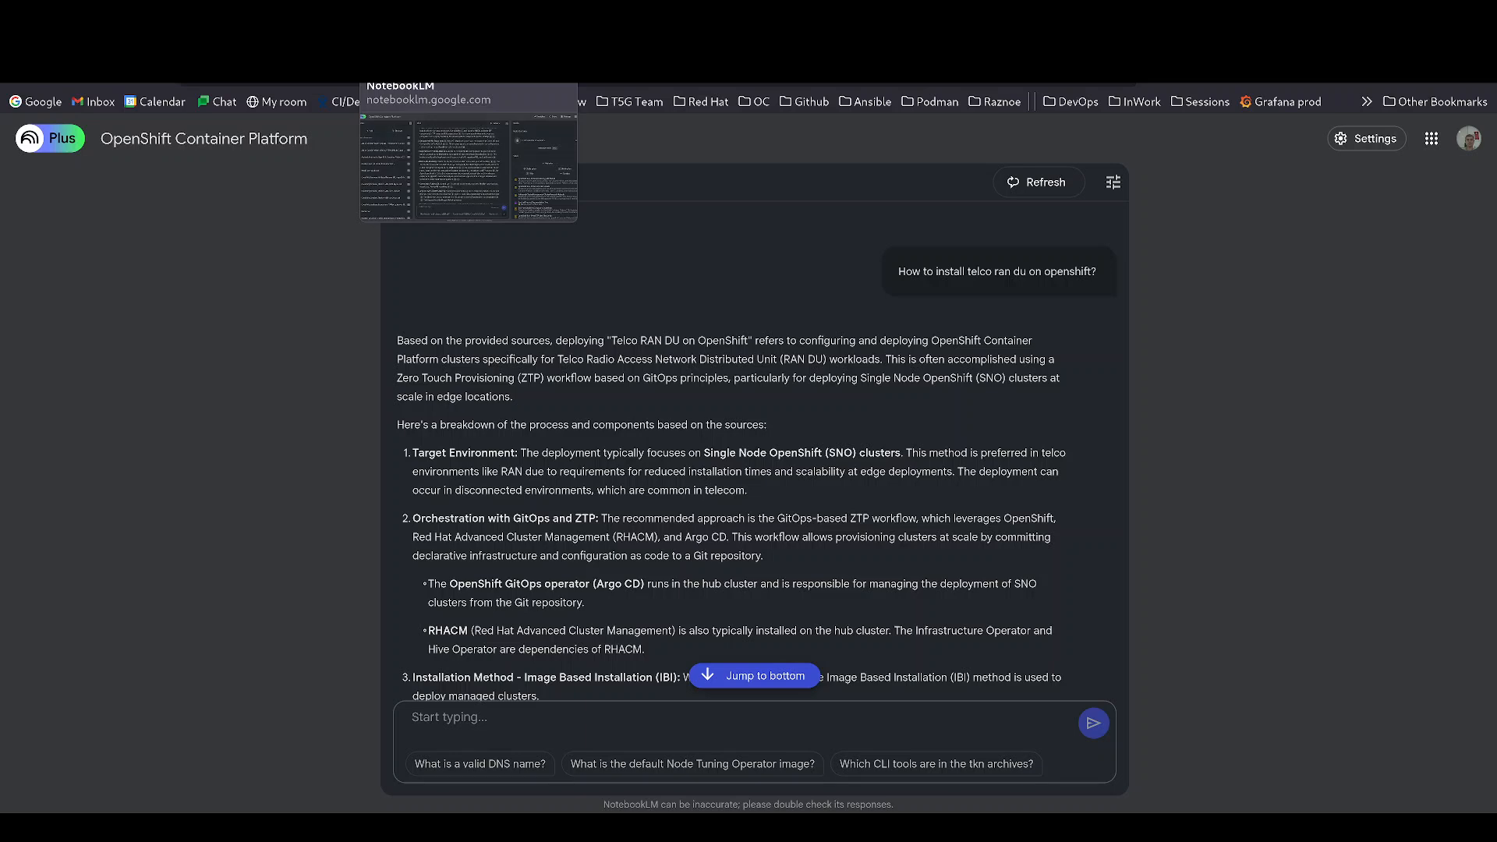
- Switch to the 21-source OpenShift notebook and review its ZTP/GitOps answer listing RHACM, Argo CD, SiteGen, PolicyGen
click(390, 47)
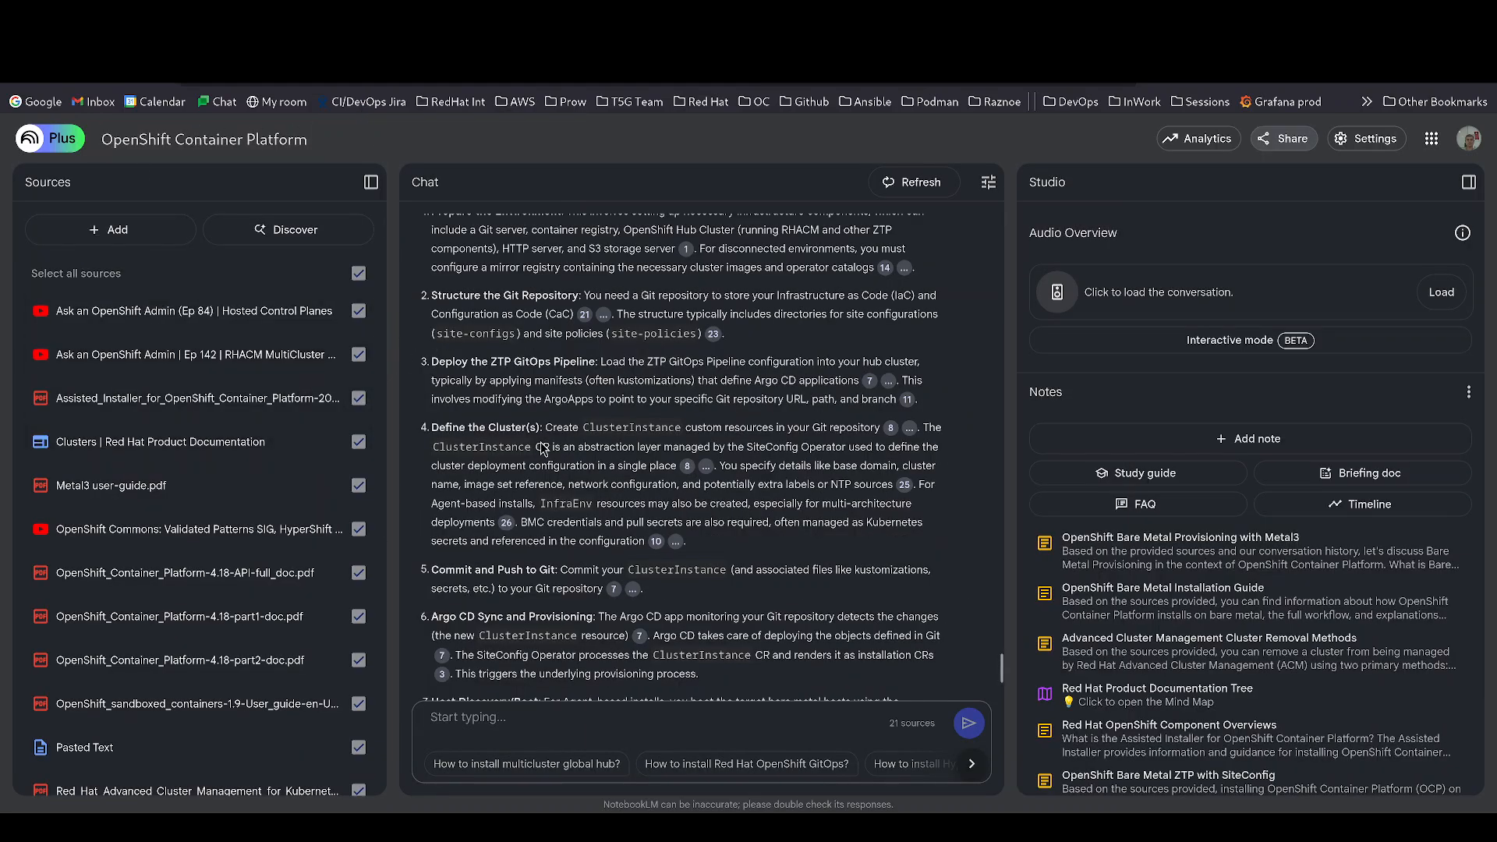
scroll(232, 543, down, 5)
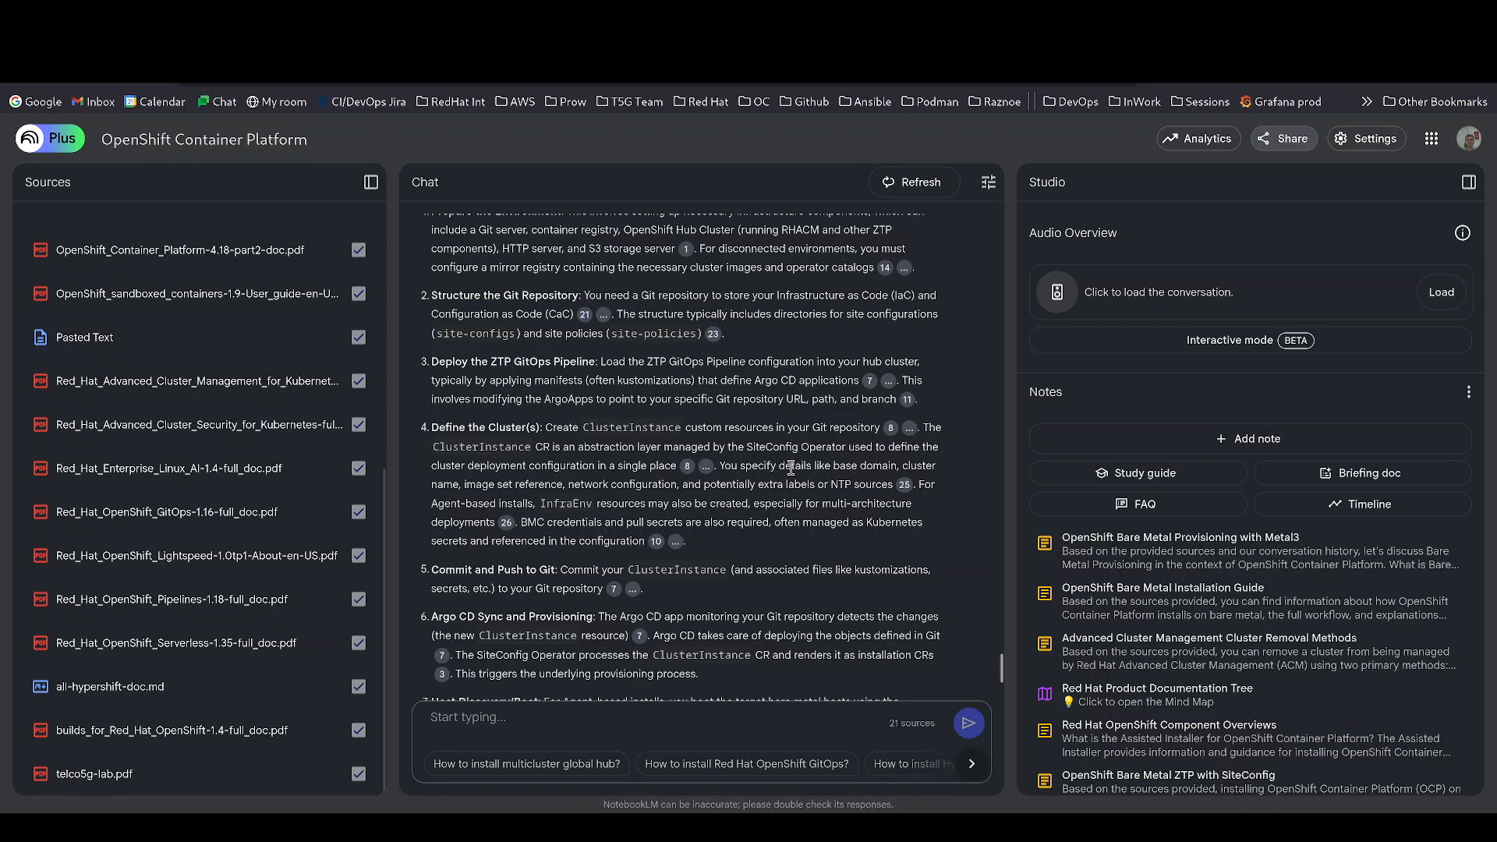
scroll(772, 468, down, 4)
scroll(807, 511, up, 10)
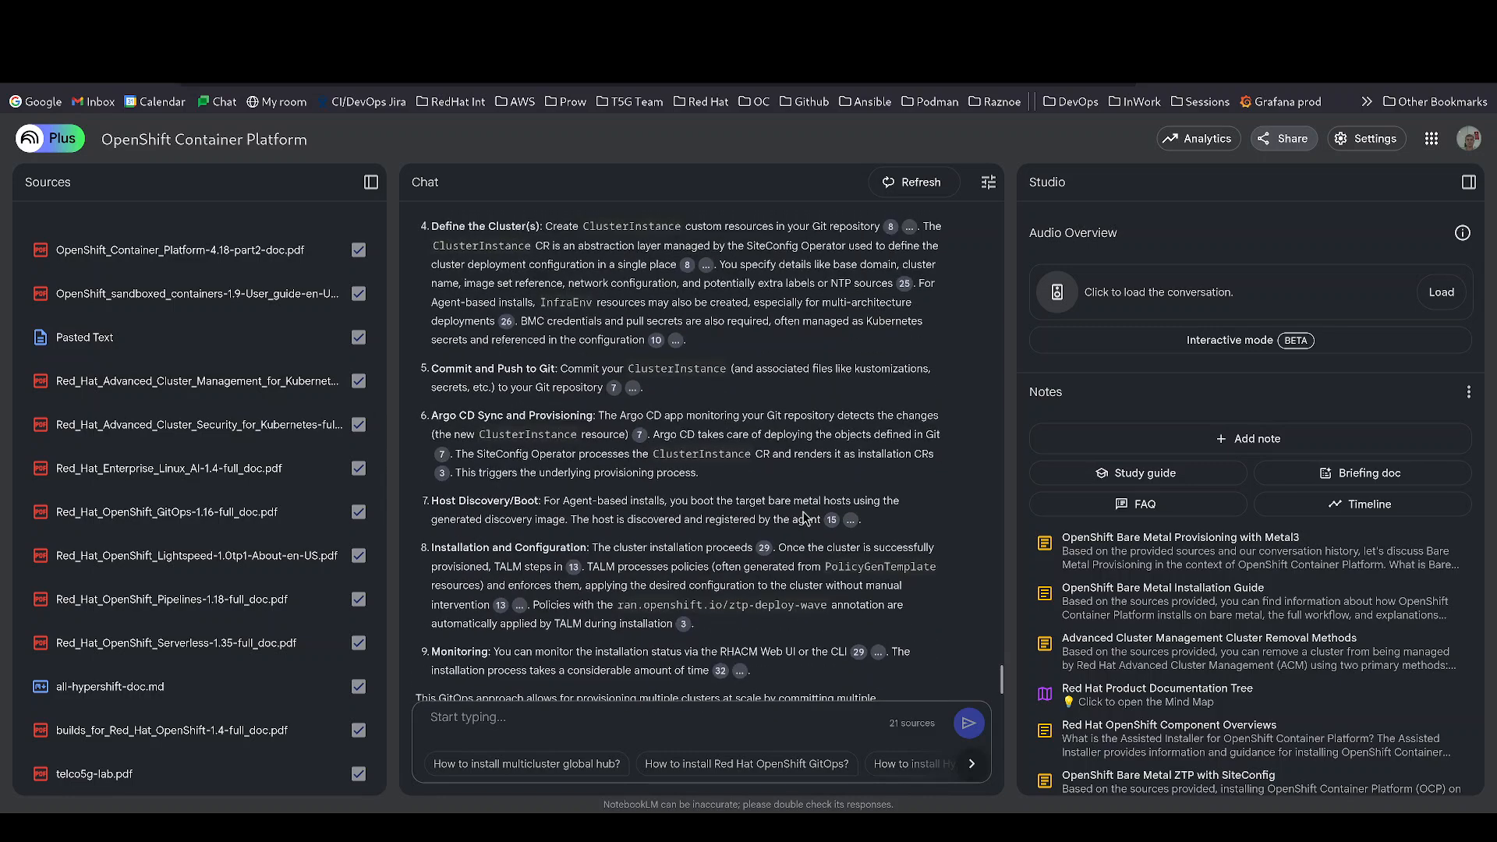
scroll(774, 504, up, 6)
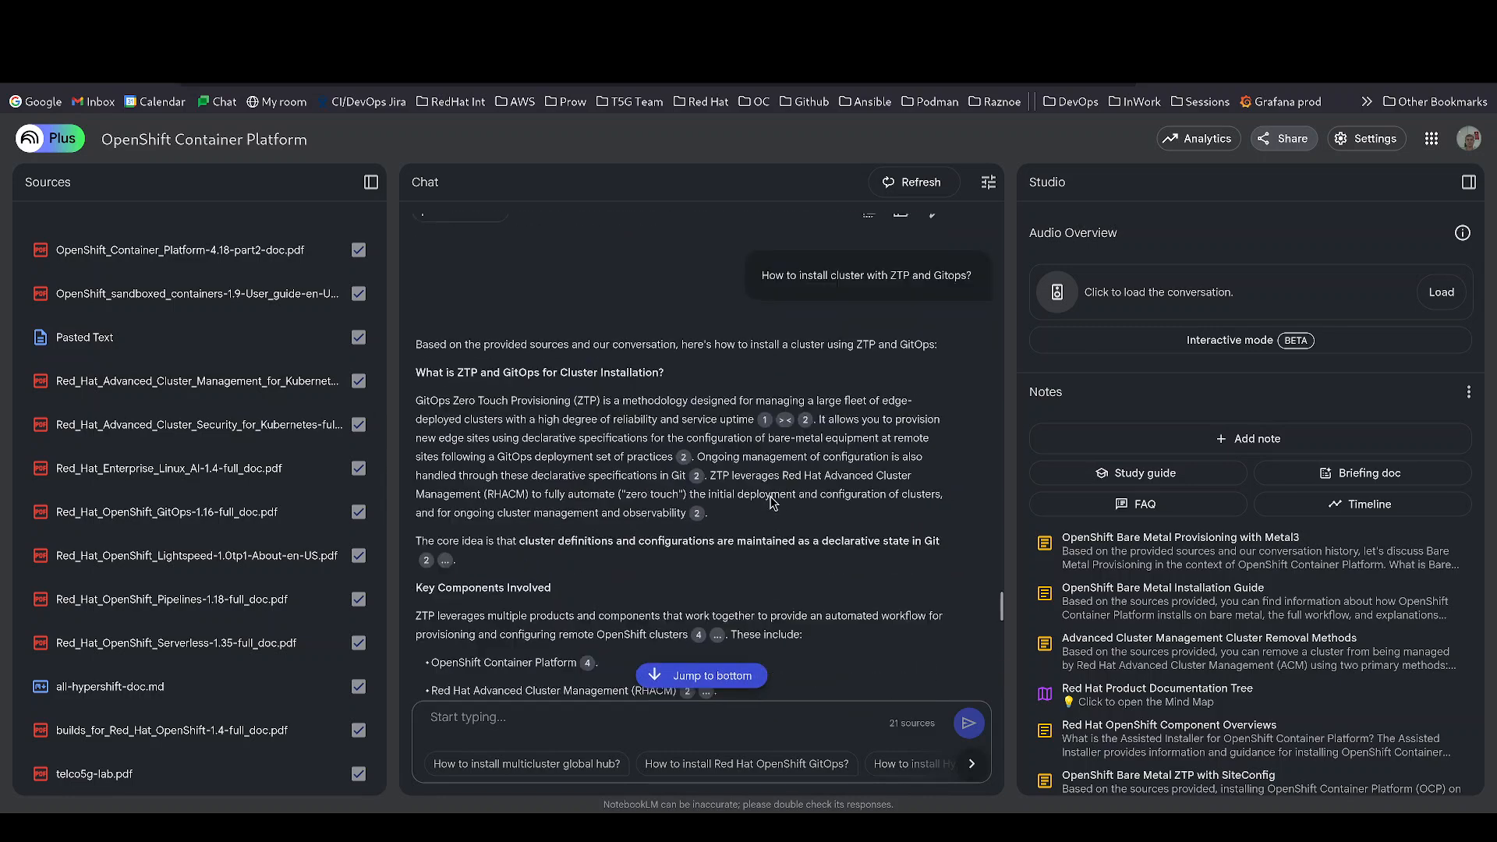
scroll(630, 532, down, 15)
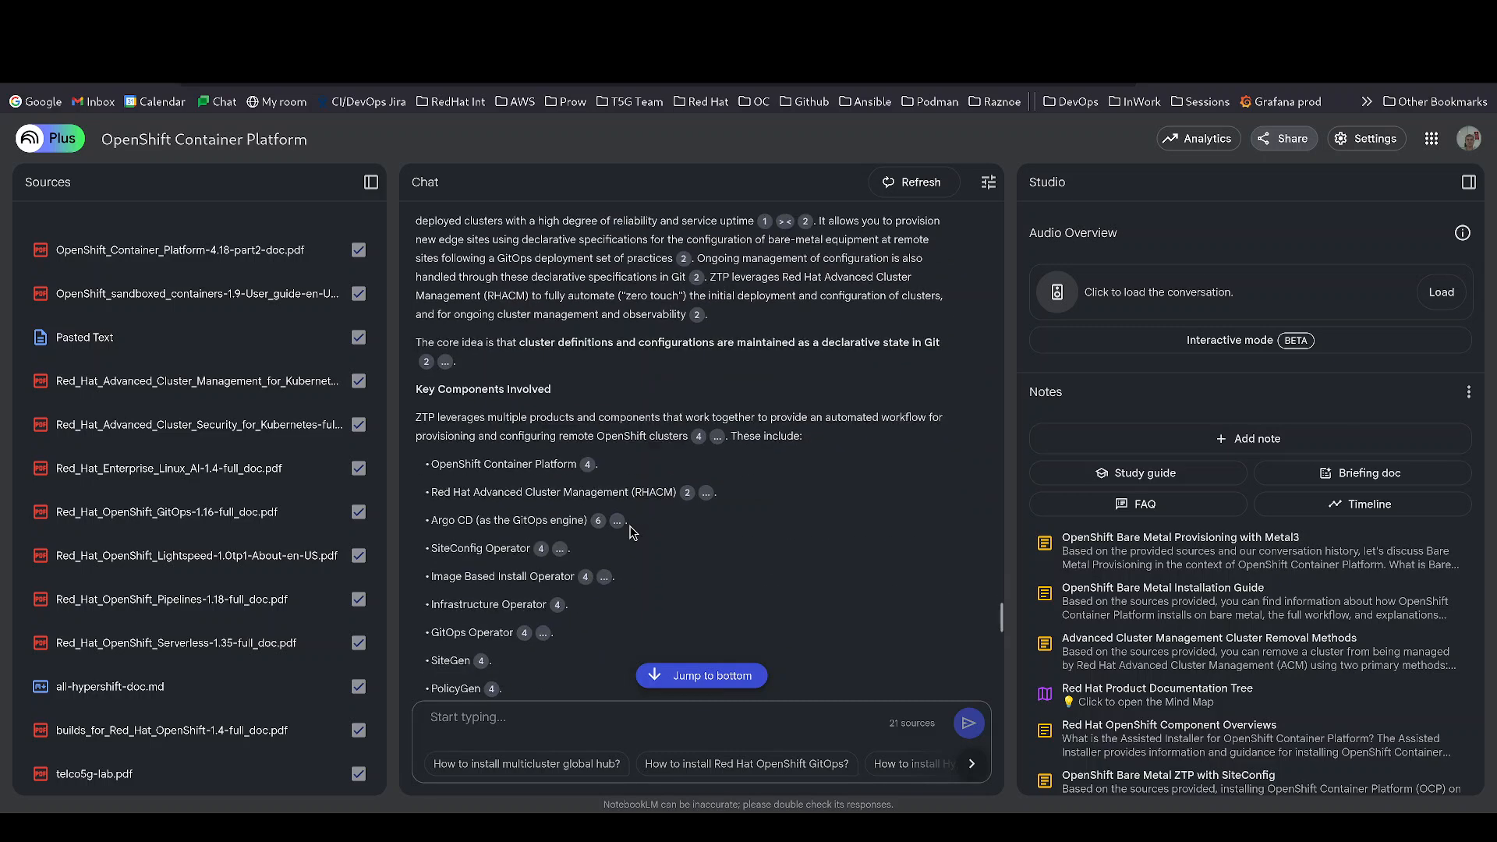